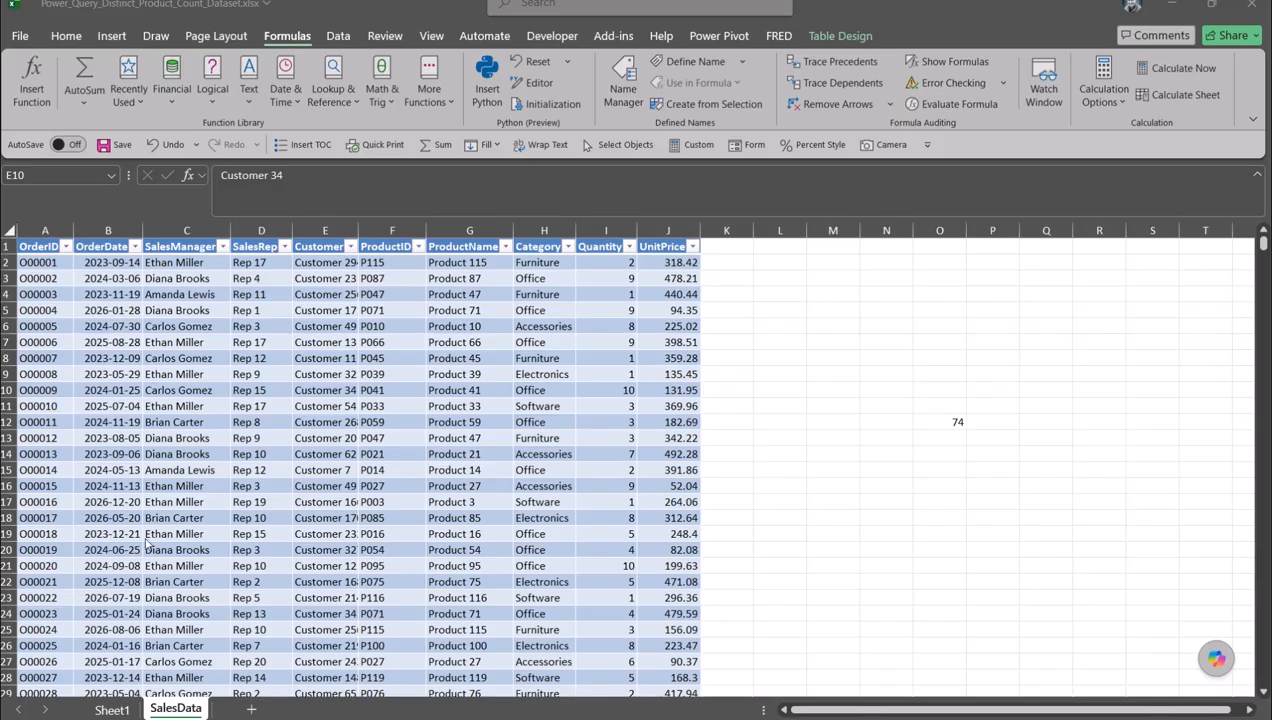
# Step: Review the summary of products per sales manager and year on Sheet1 and return to the SalesData sheet
pyautogui.click(111, 710)
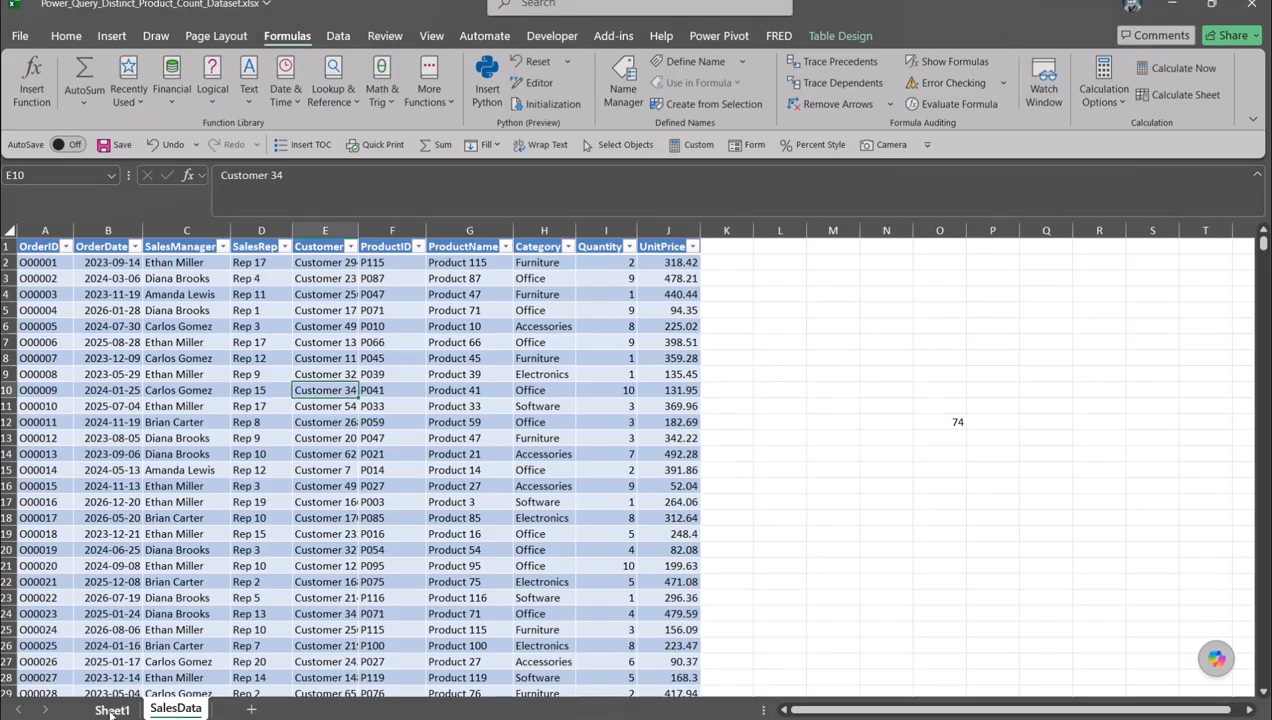
pyautogui.click(111, 710)
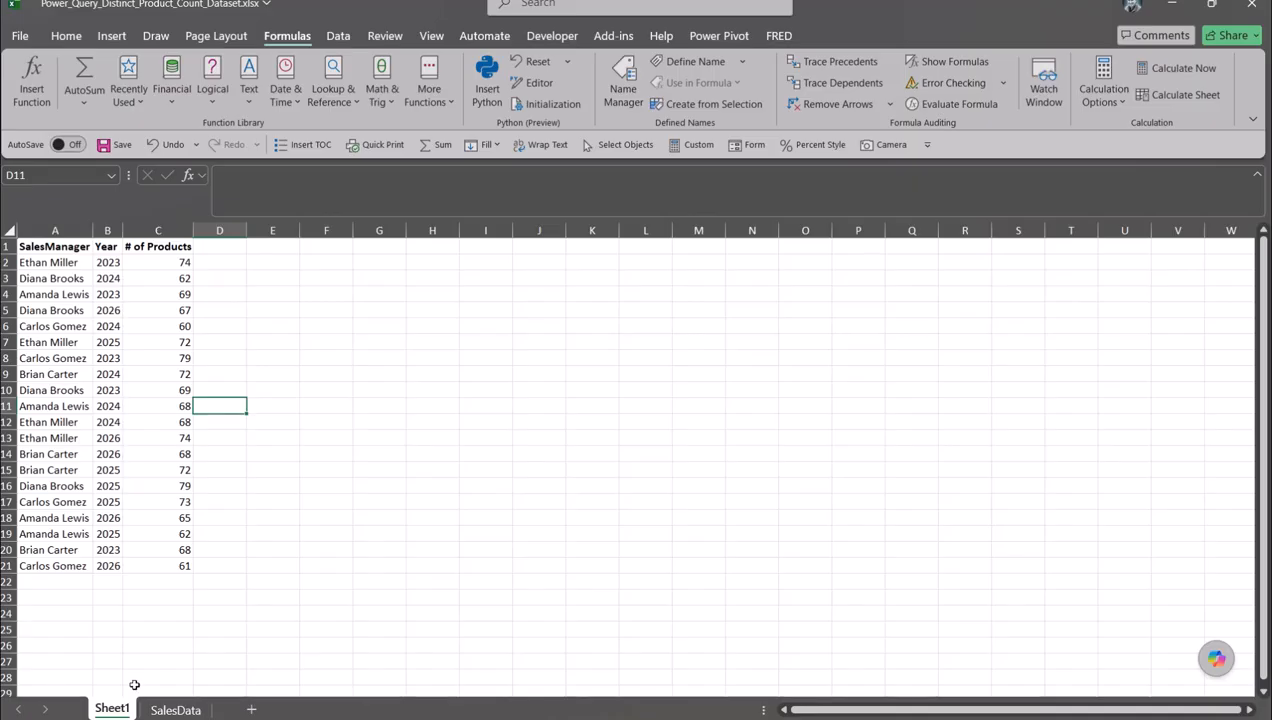
pyautogui.click(175, 709)
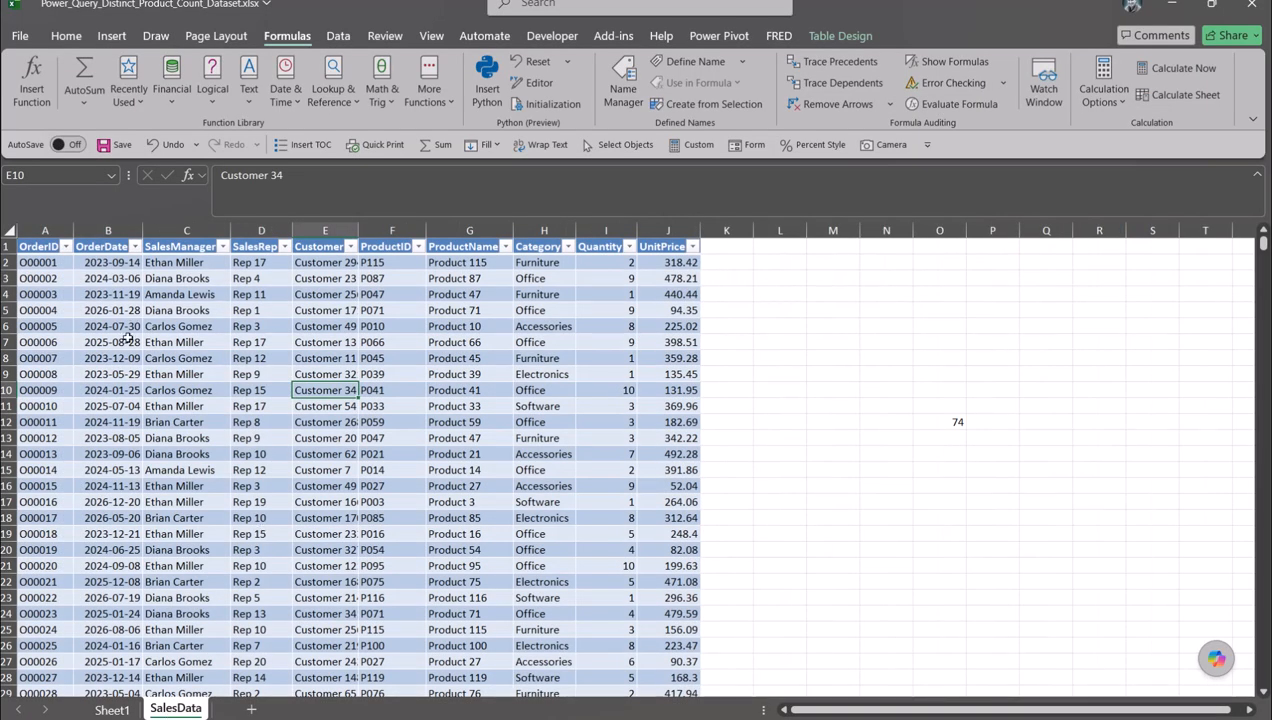
# Step: Load the SalesData table into the Power Query Editor
pyautogui.click(175, 312)
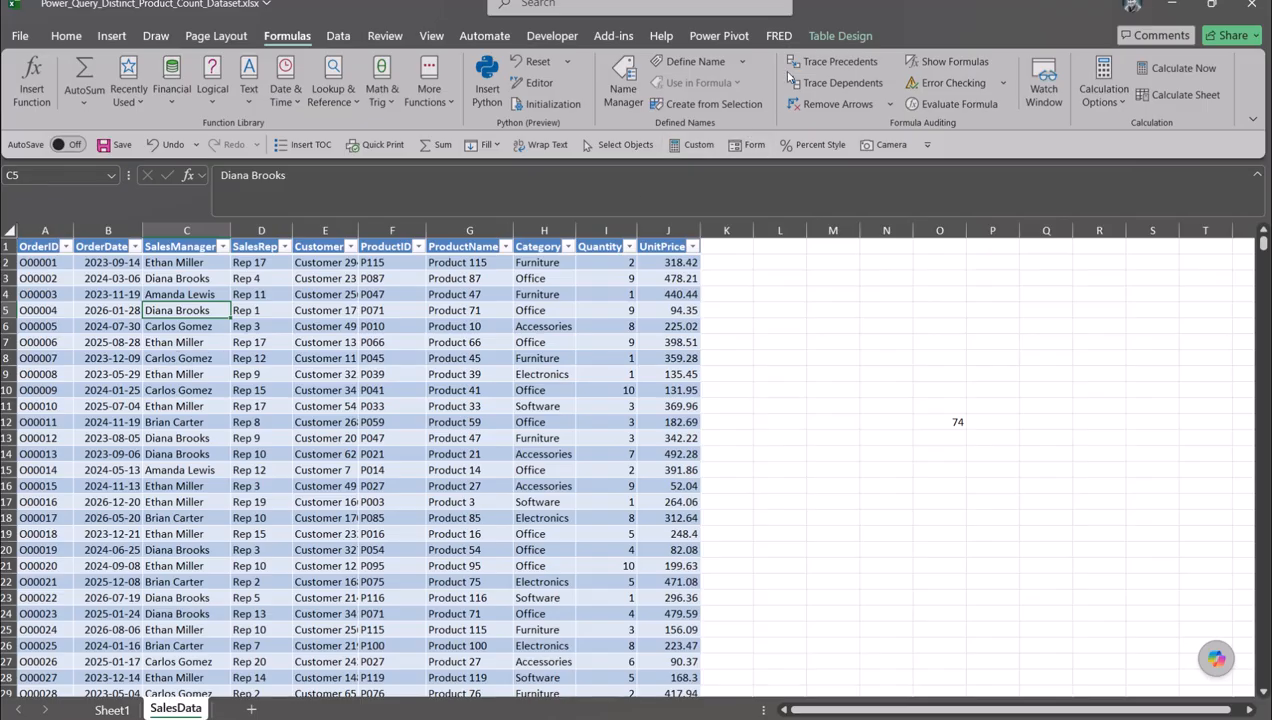
pyautogui.click(838, 36)
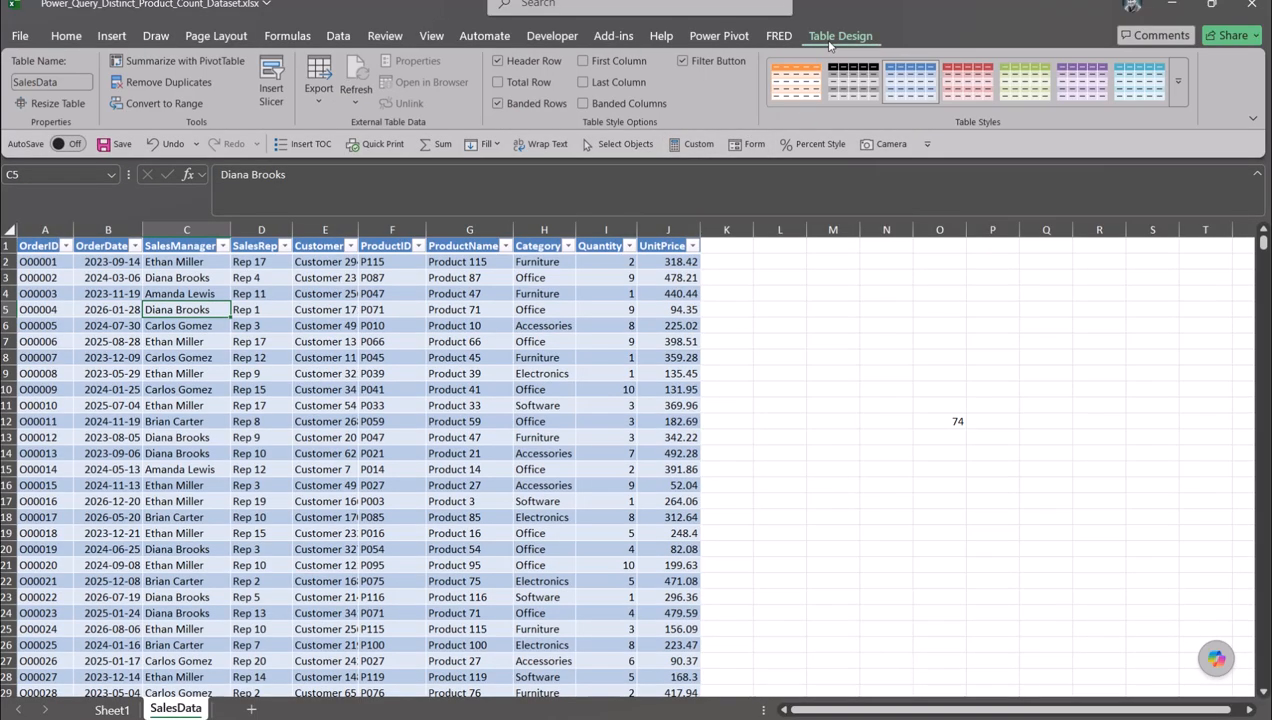
pyautogui.rightClick(176, 310)
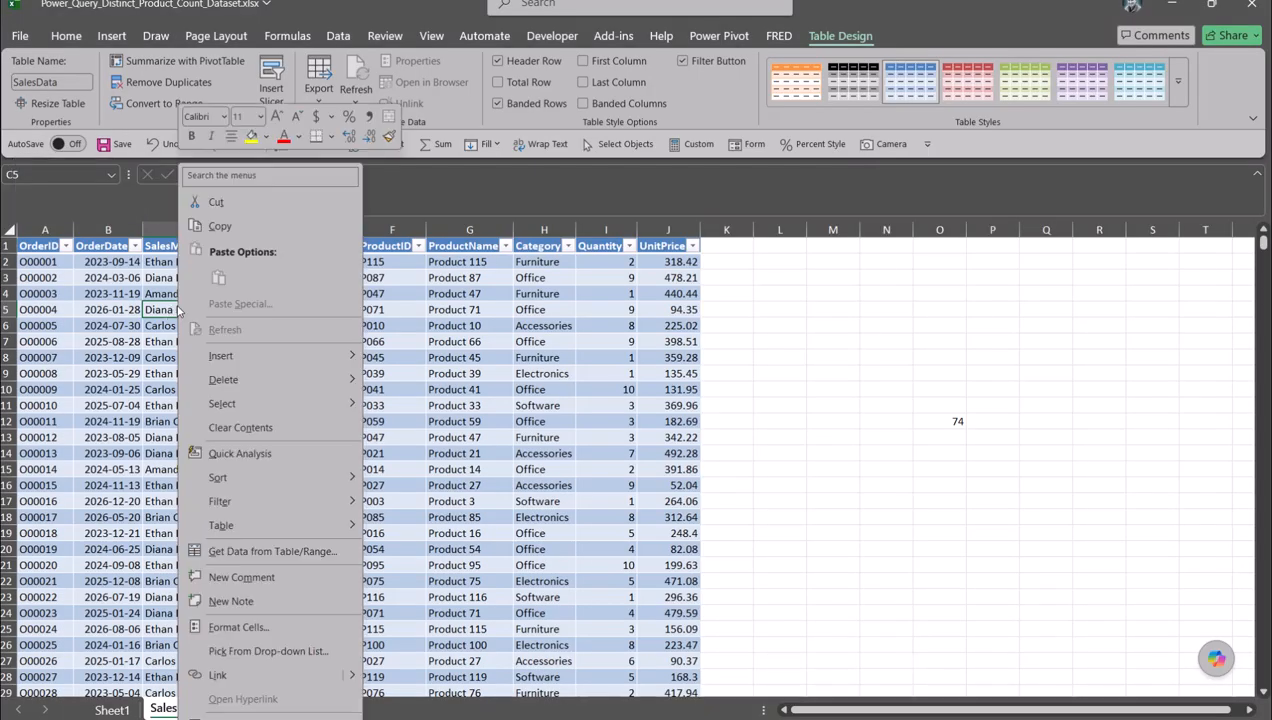
pyautogui.click(250, 551)
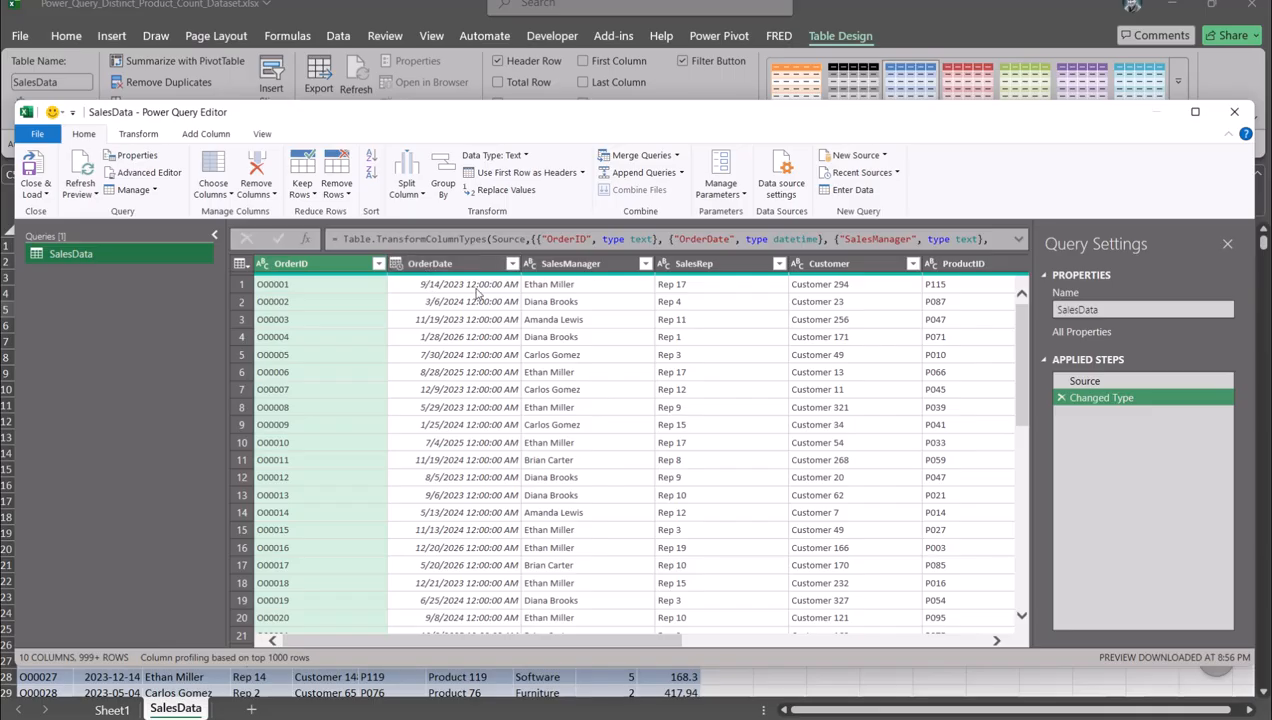
# Step: Change the OrderDate column's data type to Date, replacing the current type conversion
pyautogui.click(396, 264)
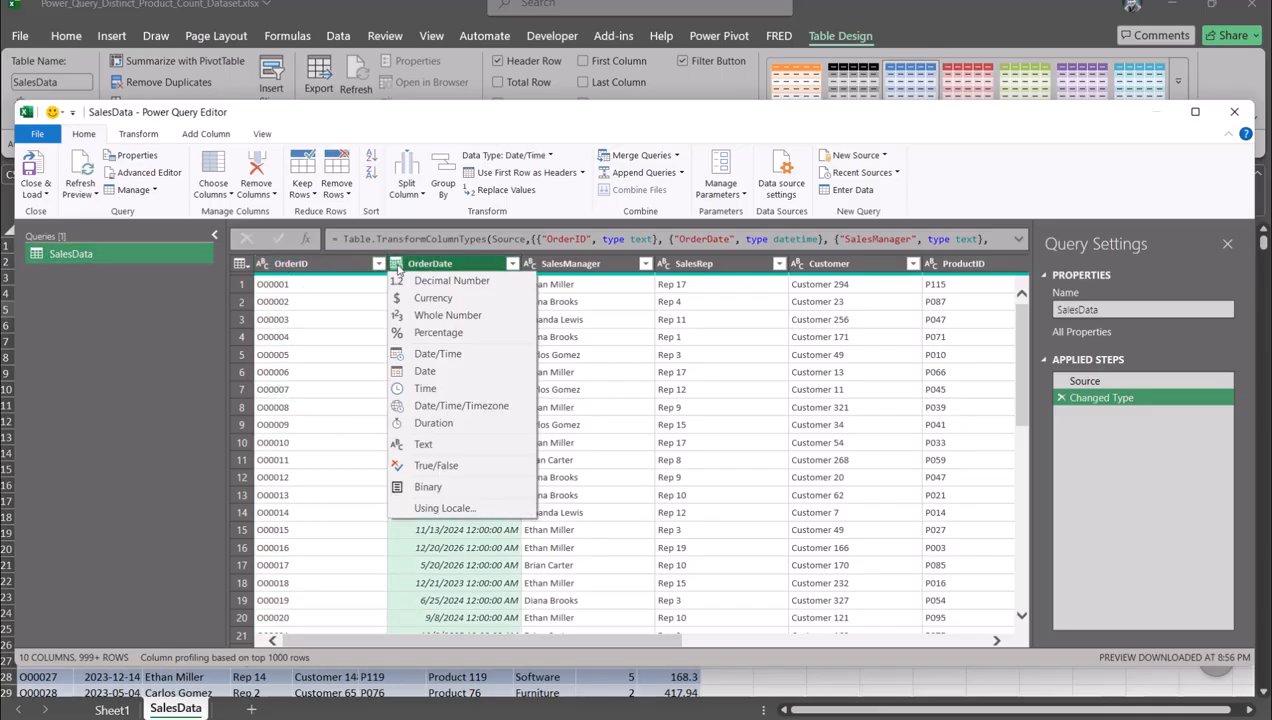
pyautogui.click(425, 372)
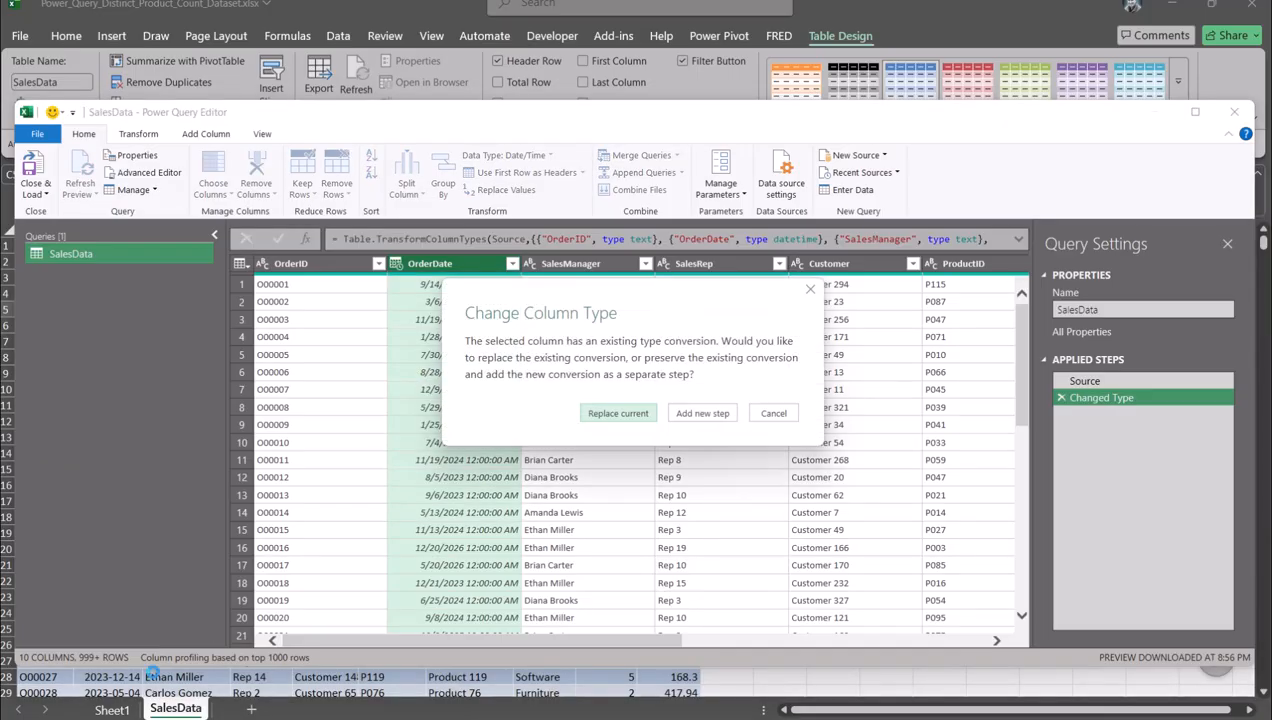
pyautogui.click(597, 409)
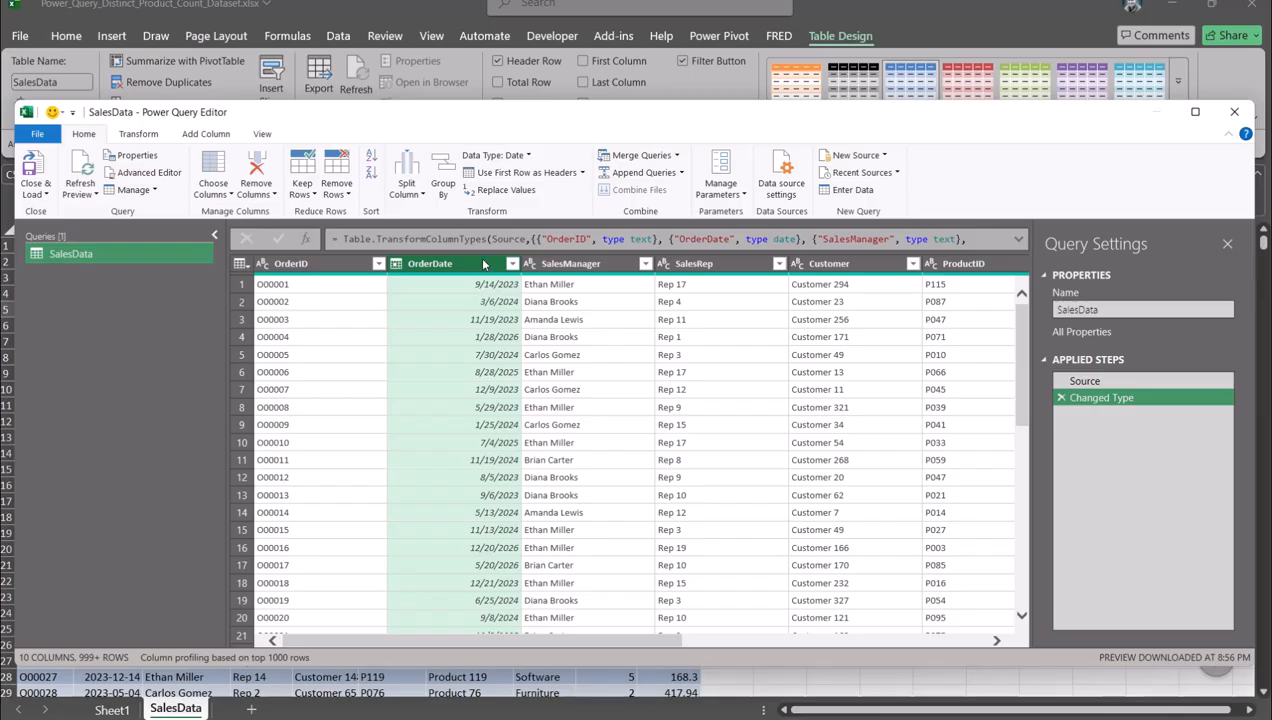
pyautogui.click(137, 134)
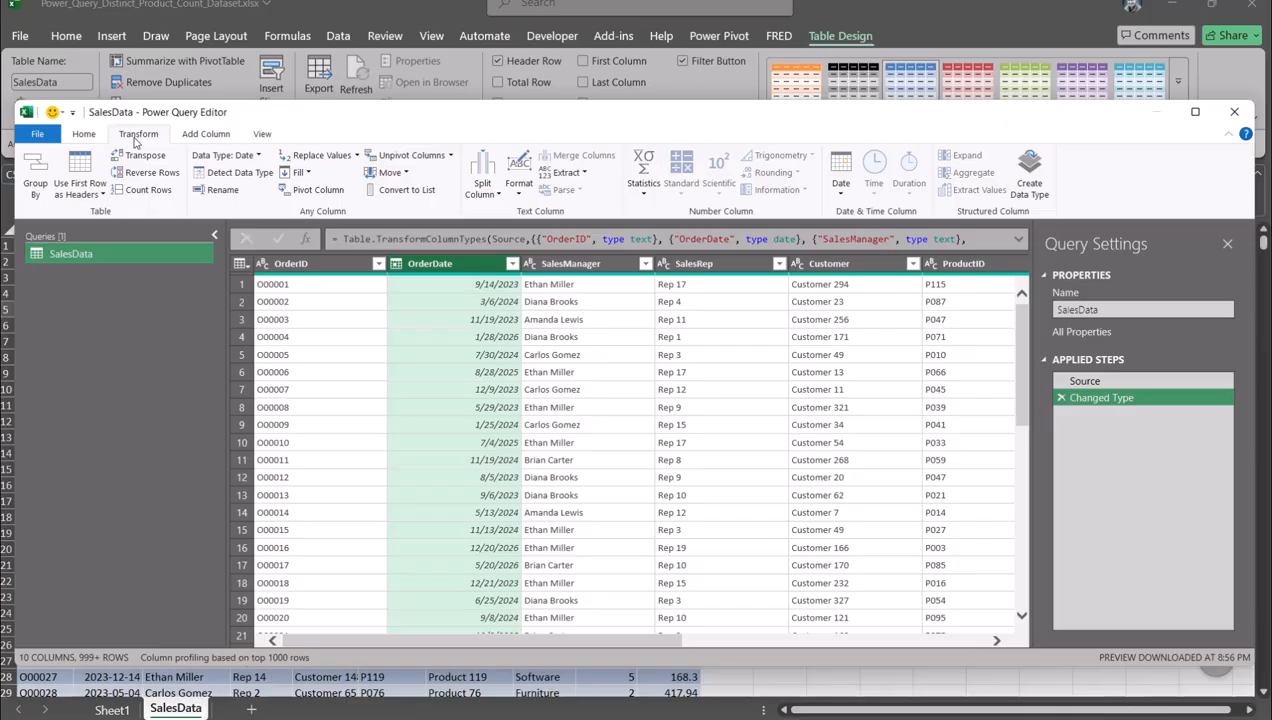
pyautogui.click(846, 195)
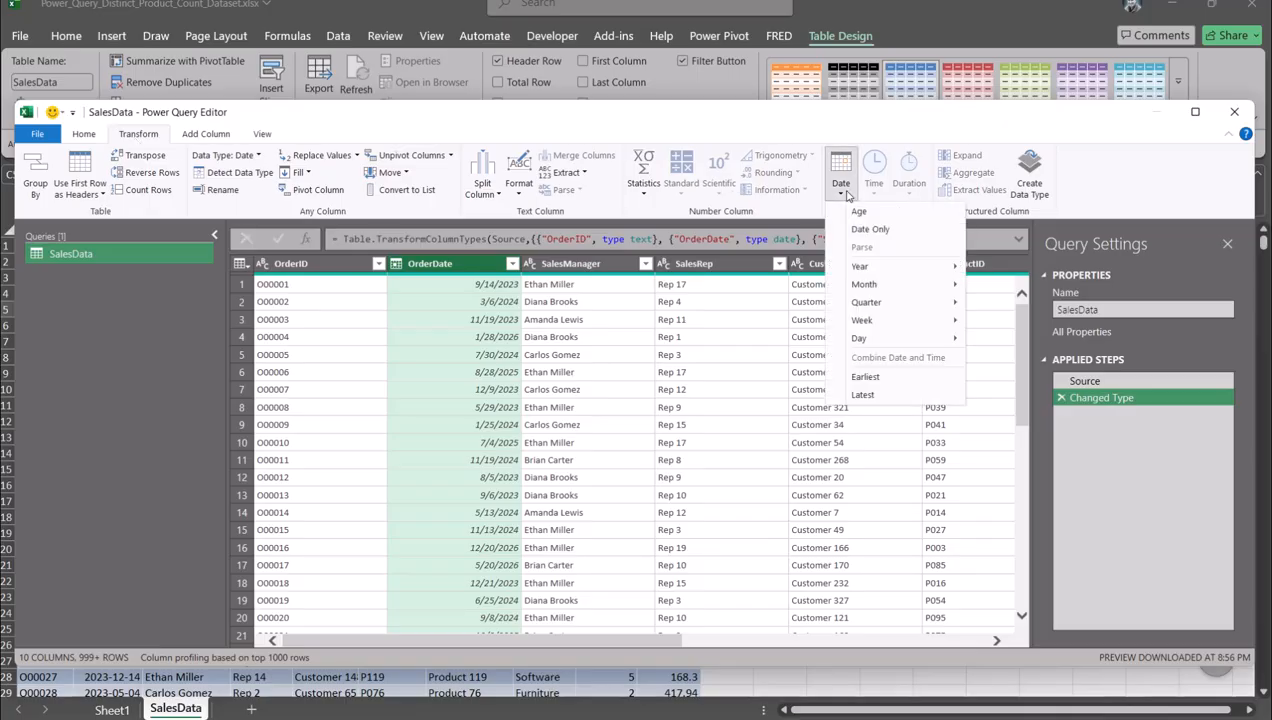
pyautogui.moveTo(885, 273)
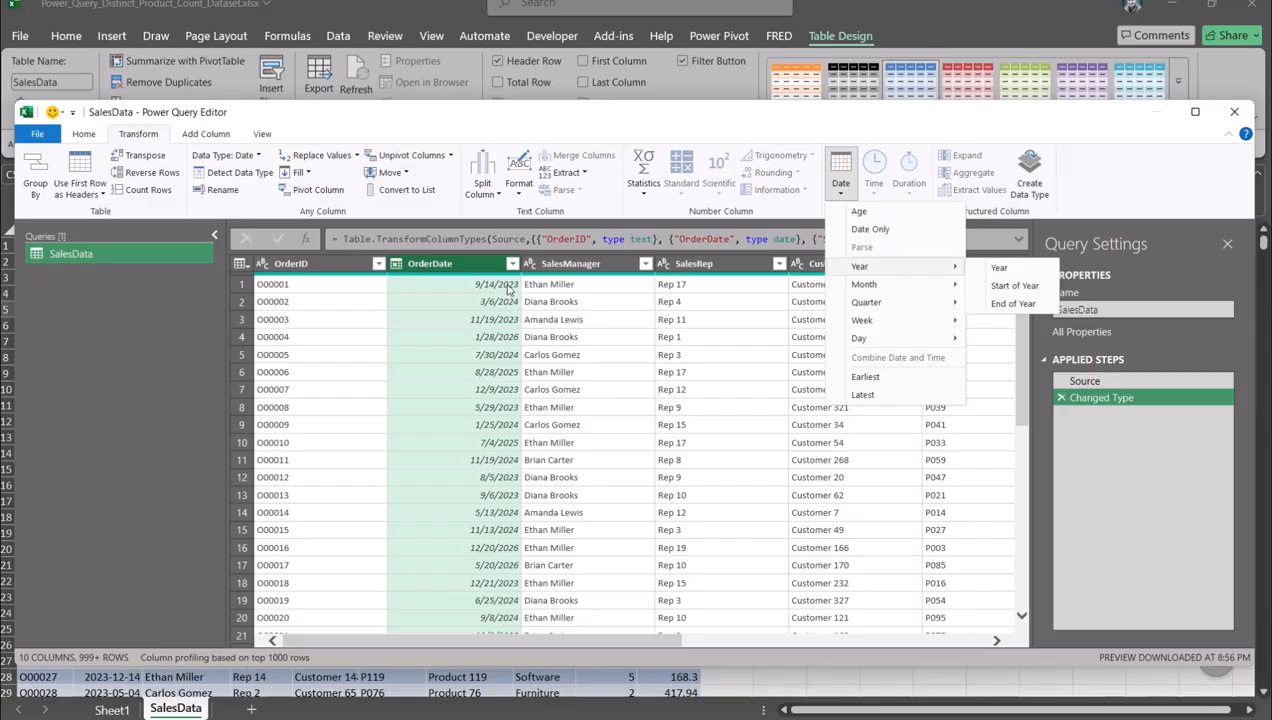
pyautogui.click(475, 268)
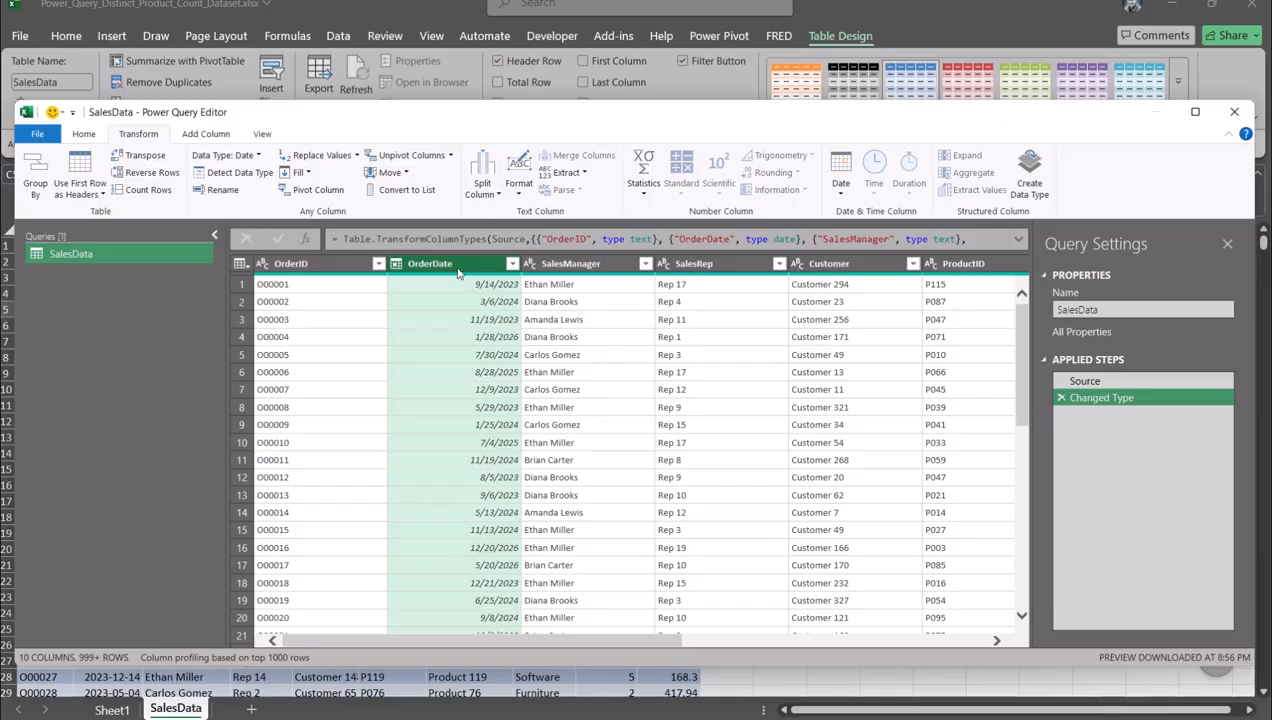
# Step: Add a new column with the year extracted from OrderDate
pyautogui.click(206, 133)
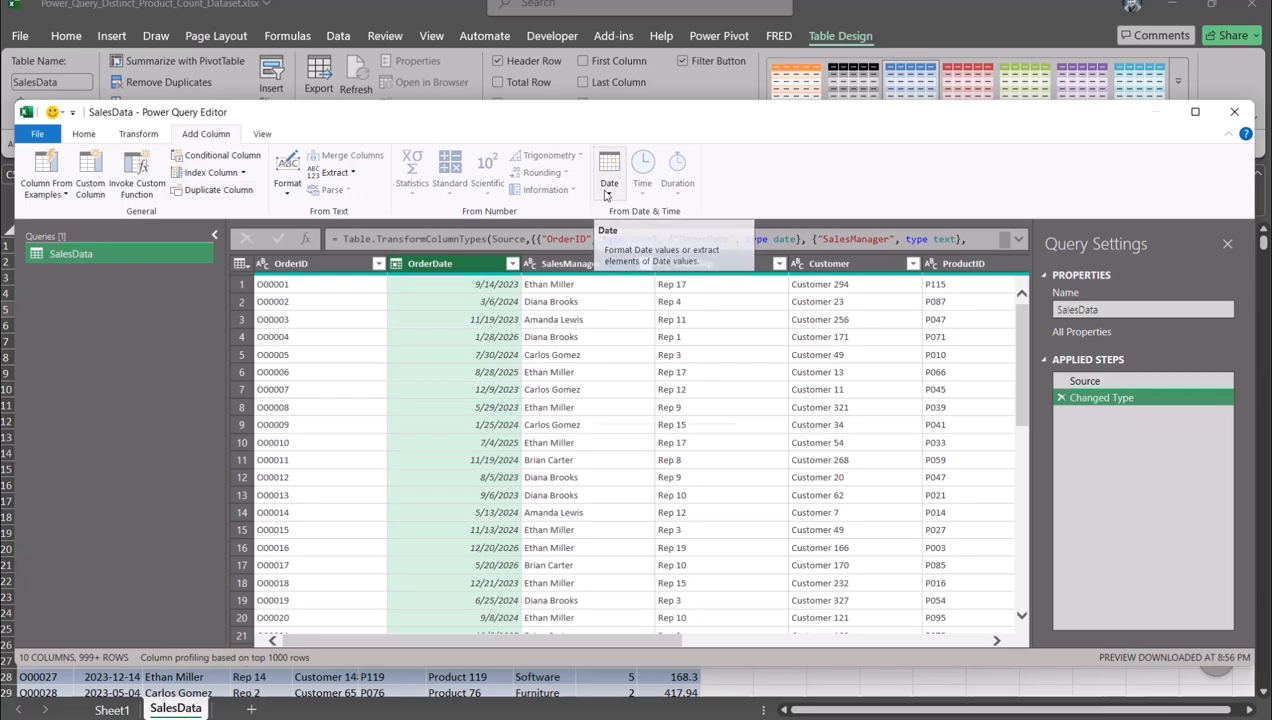
pyautogui.click(607, 190)
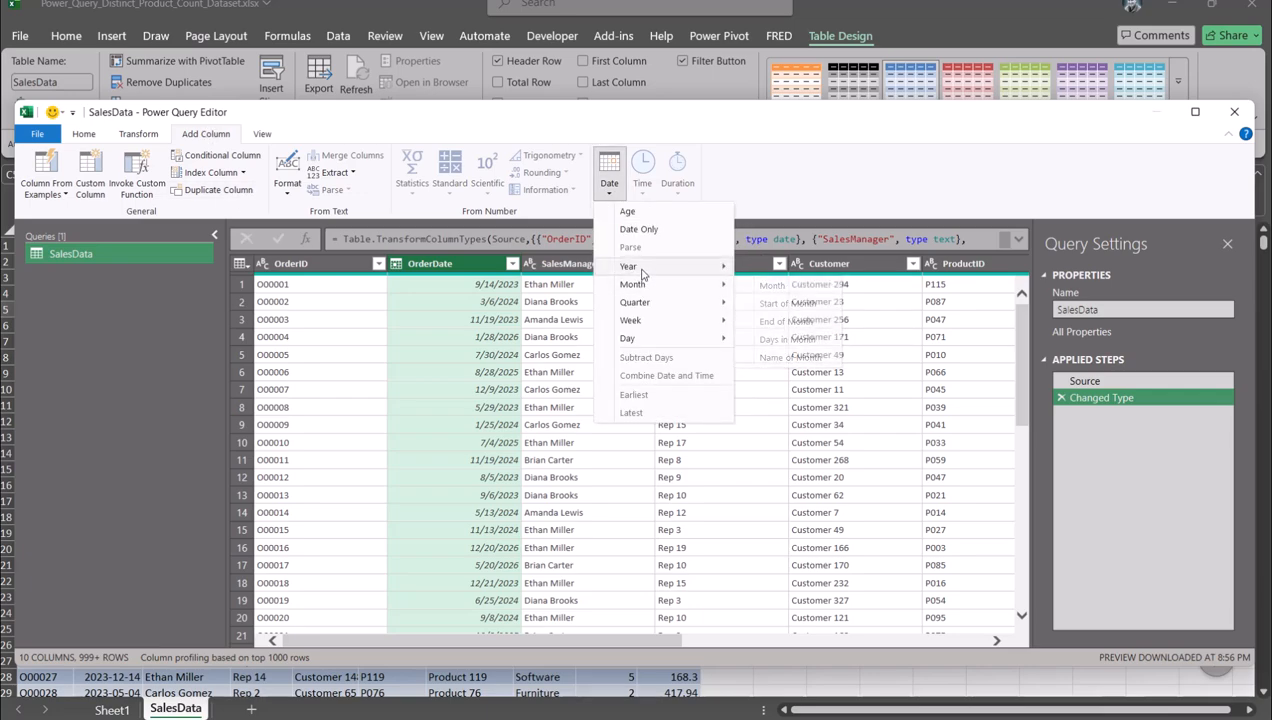
pyautogui.moveTo(630, 266)
pyautogui.click(767, 270)
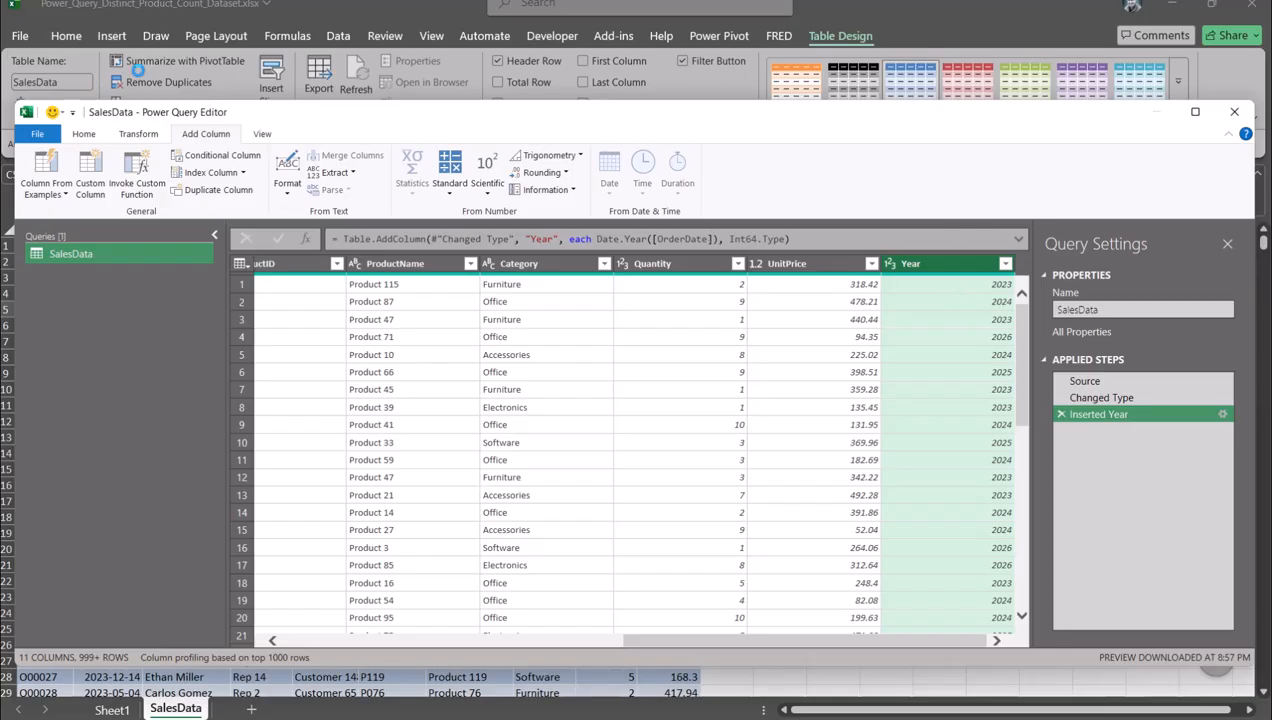
# Step: Set up an advanced Group By on the SalesManager and Year columns
pyautogui.click(86, 134)
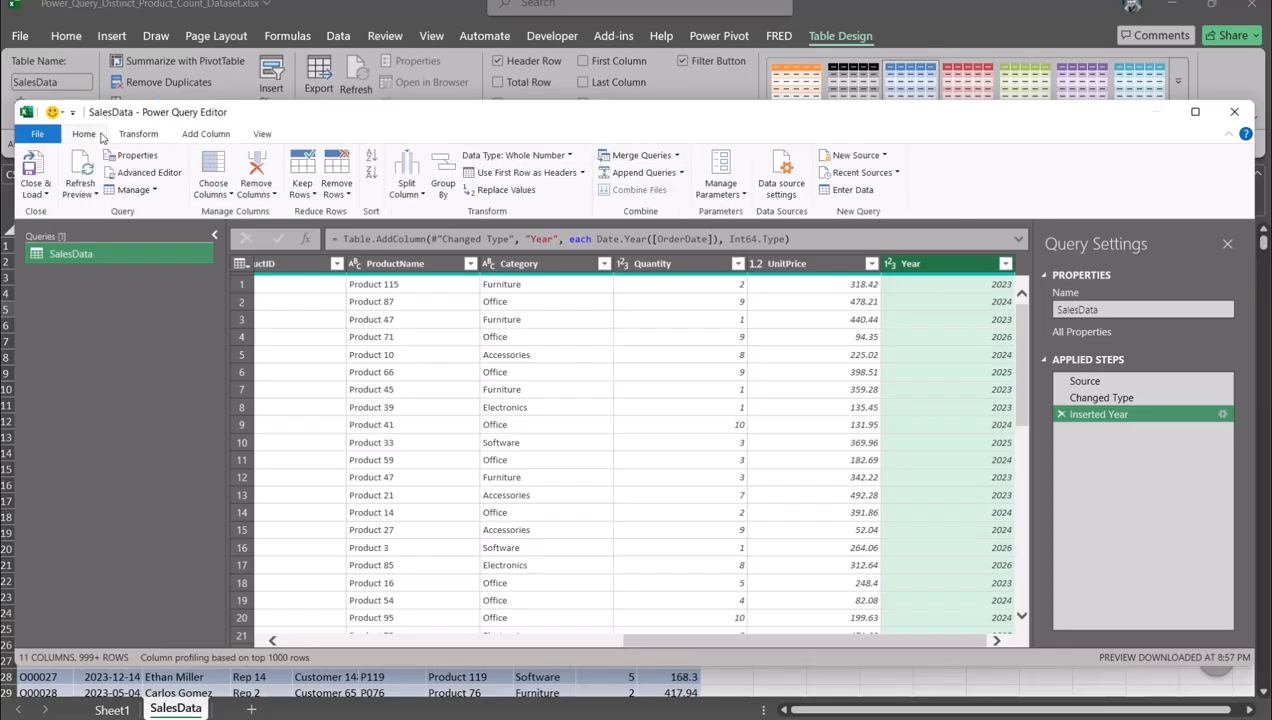
pyautogui.click(443, 182)
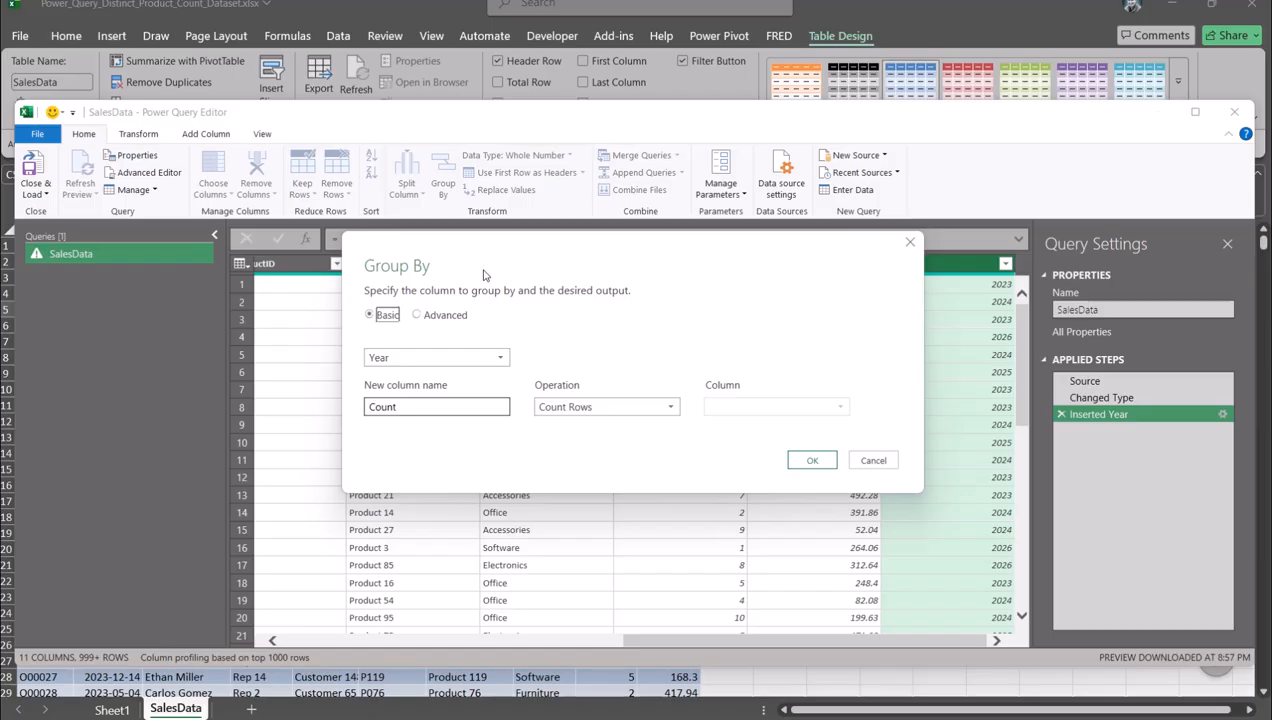
pyautogui.click(444, 315)
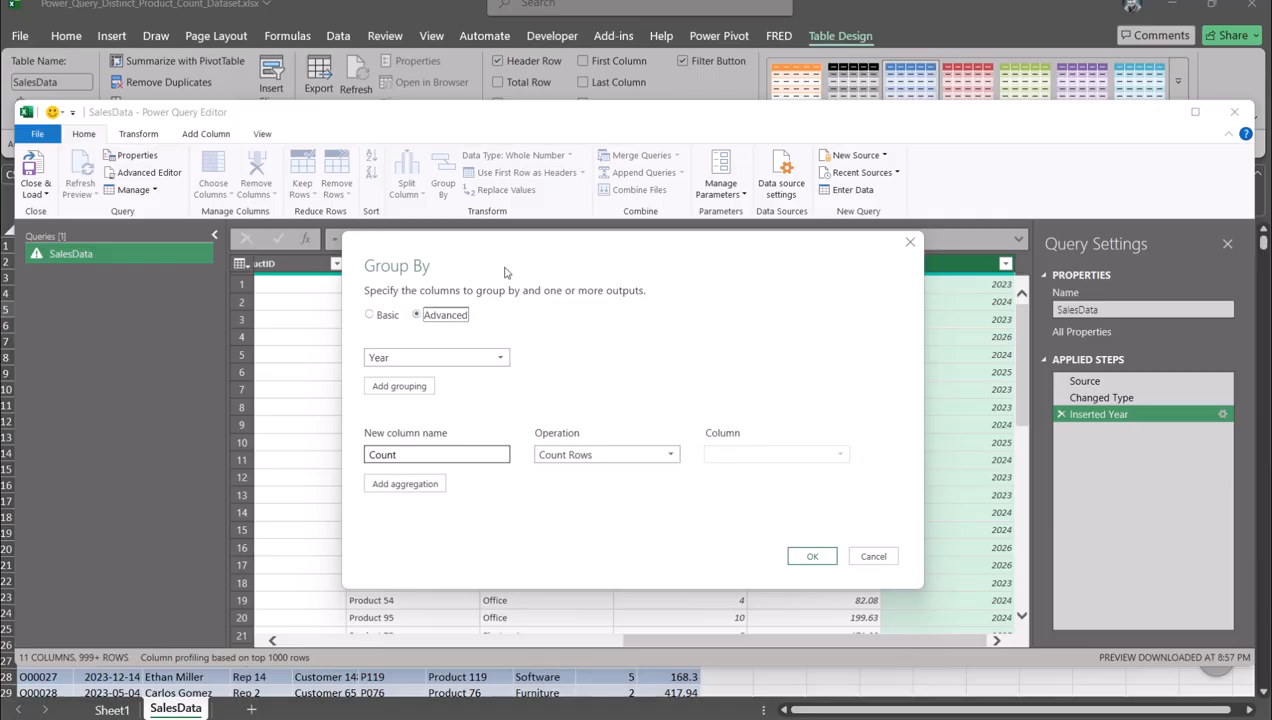
pyautogui.click(500, 358)
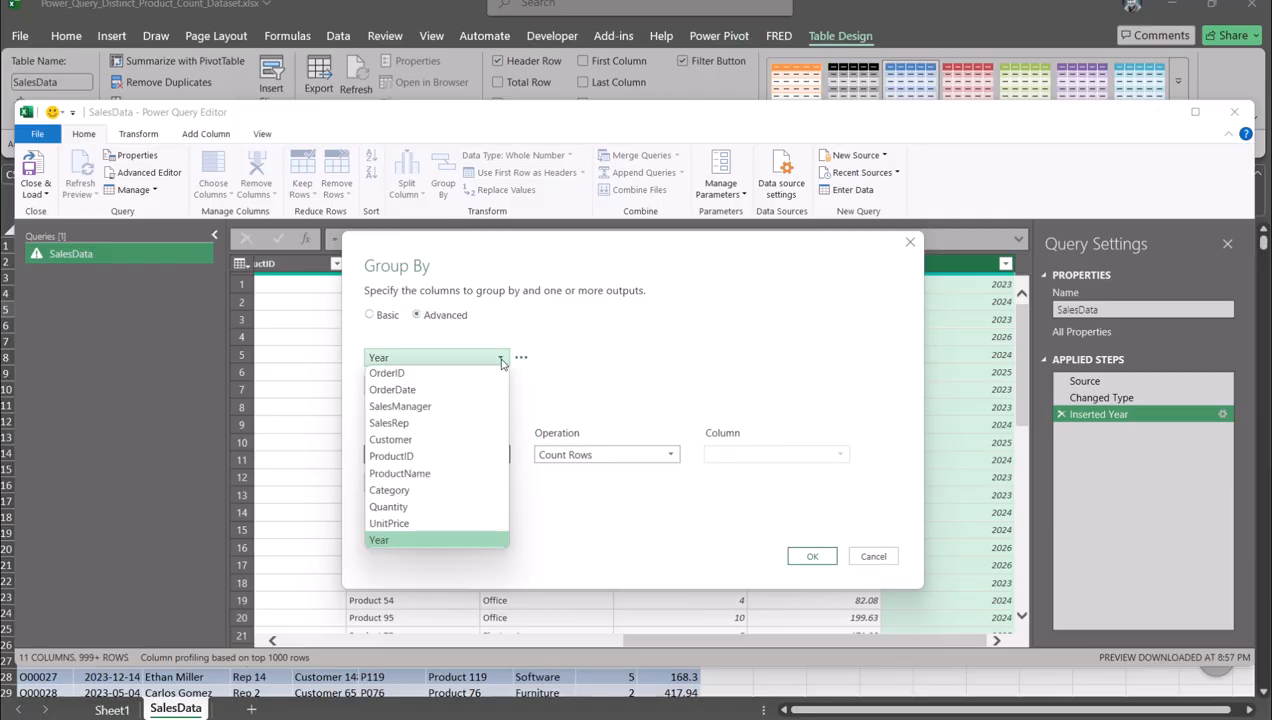
pyautogui.click(432, 408)
pyautogui.click(409, 388)
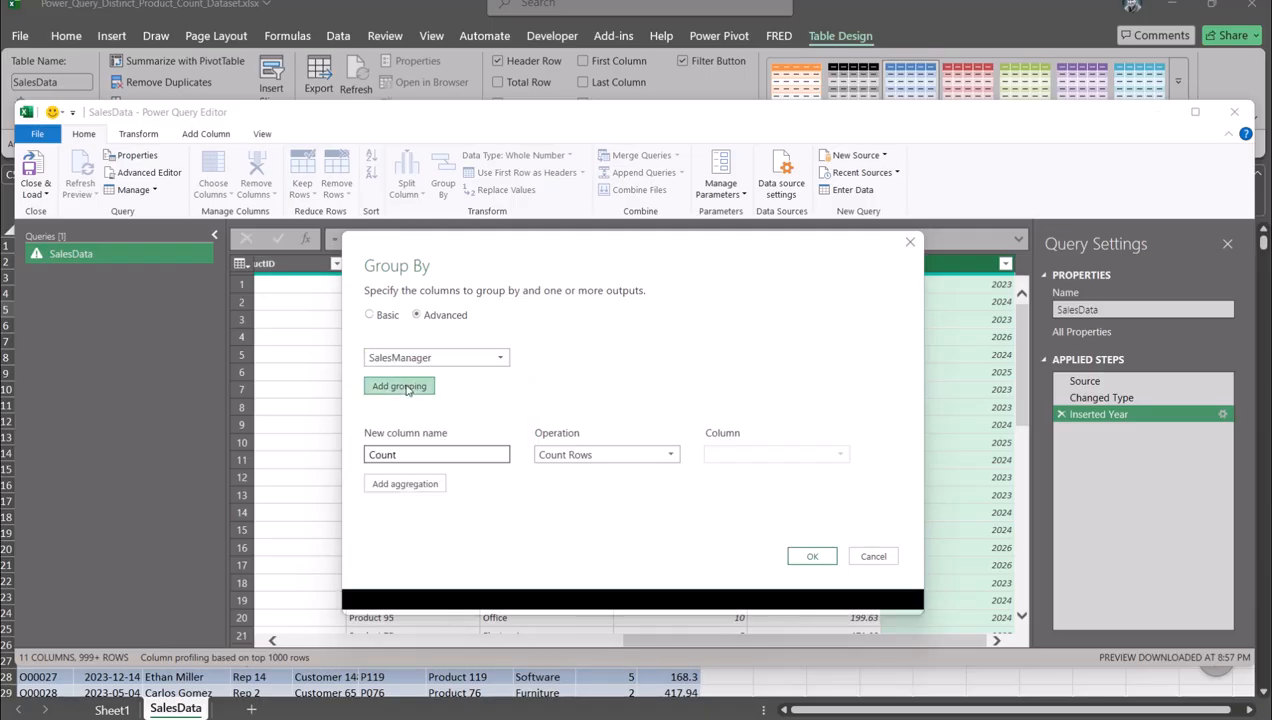
pyautogui.click(475, 388)
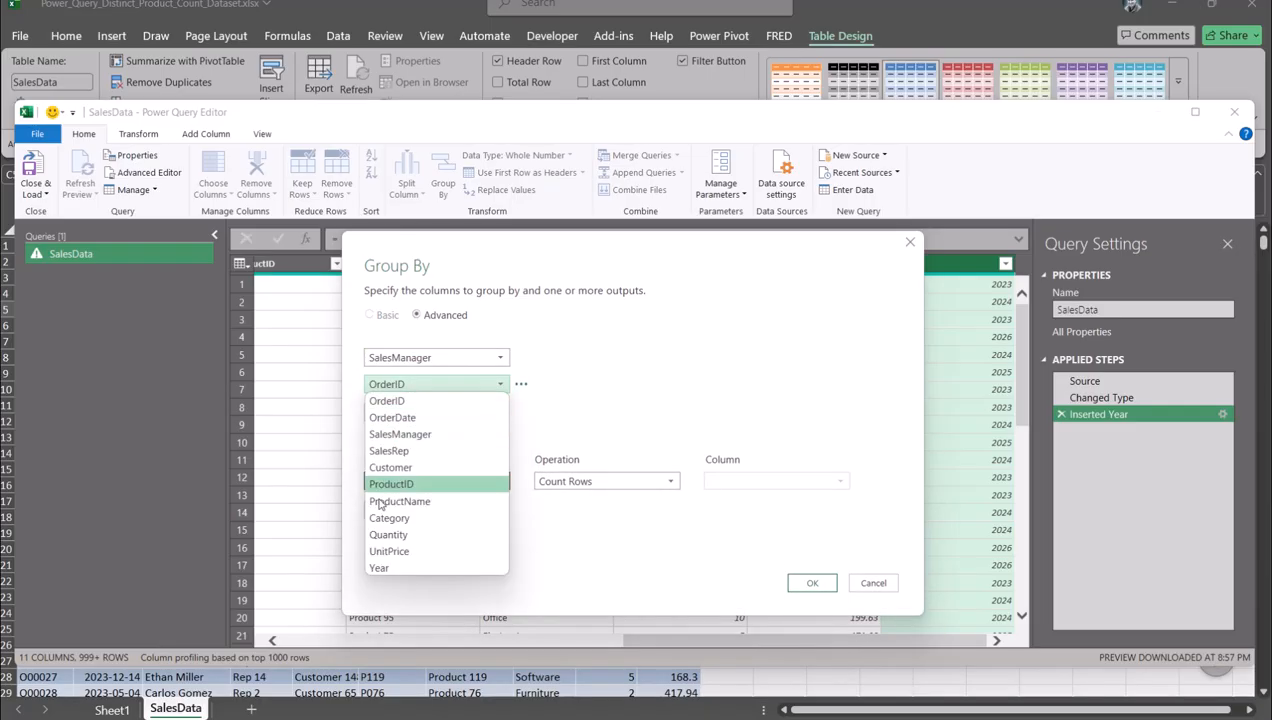
pyautogui.click(386, 568)
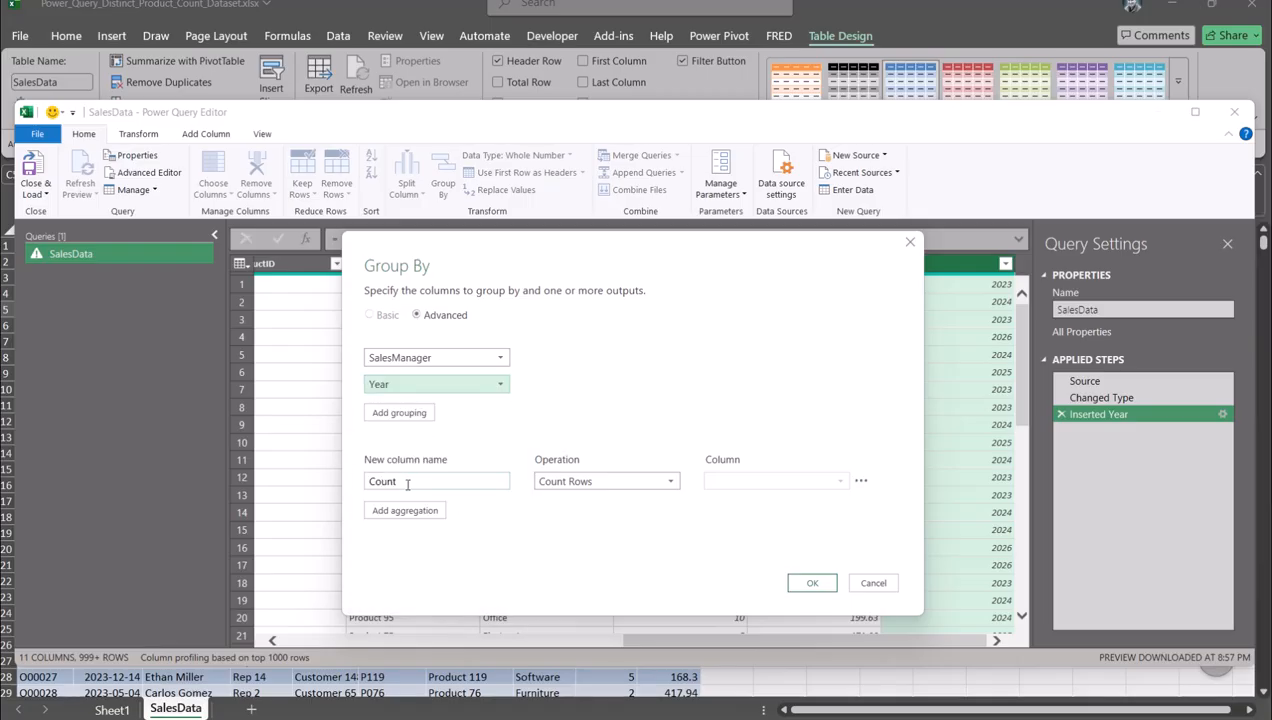
# Step: Name the aggregation column "Number of products", set its operation to All Rows, and apply the grouping
pyautogui.moveTo(407, 484); pyautogui.dragTo(368, 481)
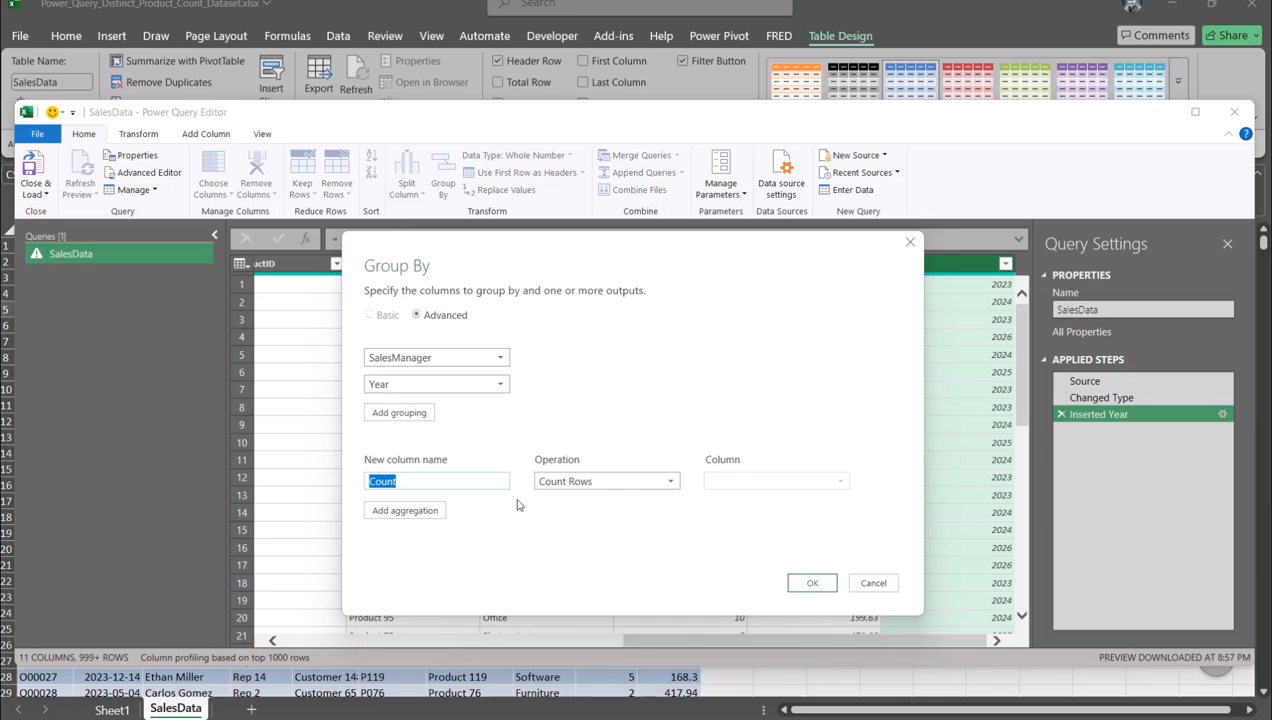
pyautogui.click(425, 478)
pyautogui.press('BackSpace')
pyautogui.press('BackSpace')
pyautogui.press('BackSpace')
pyautogui.press('BackSpace')
pyautogui.press('BackSpace')
pyautogui.write('Number of products')
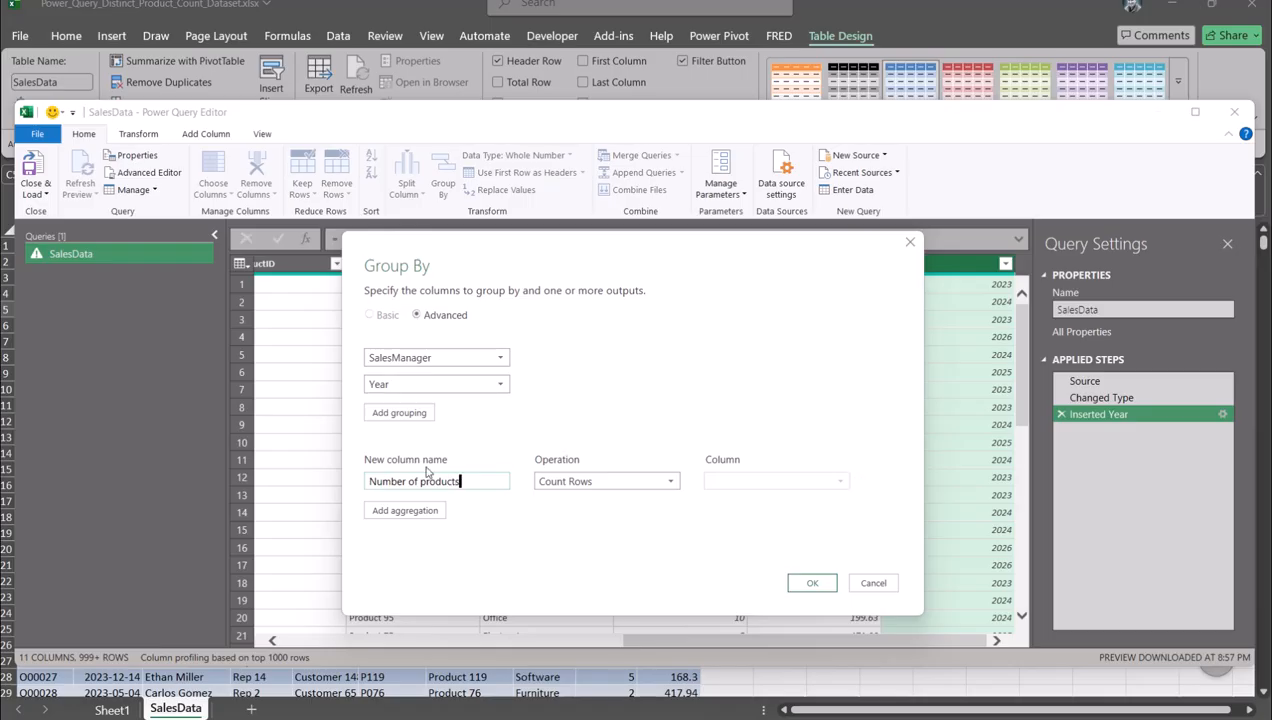
pyautogui.click(620, 482)
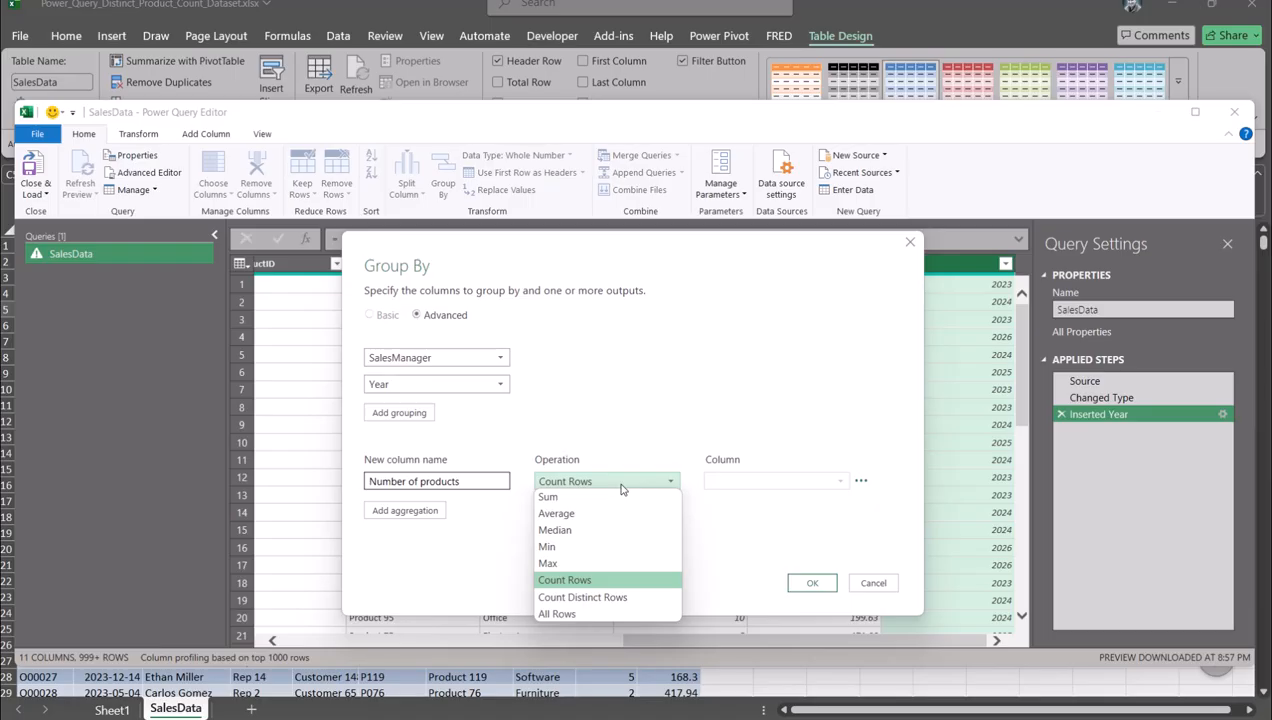
pyautogui.click(575, 618)
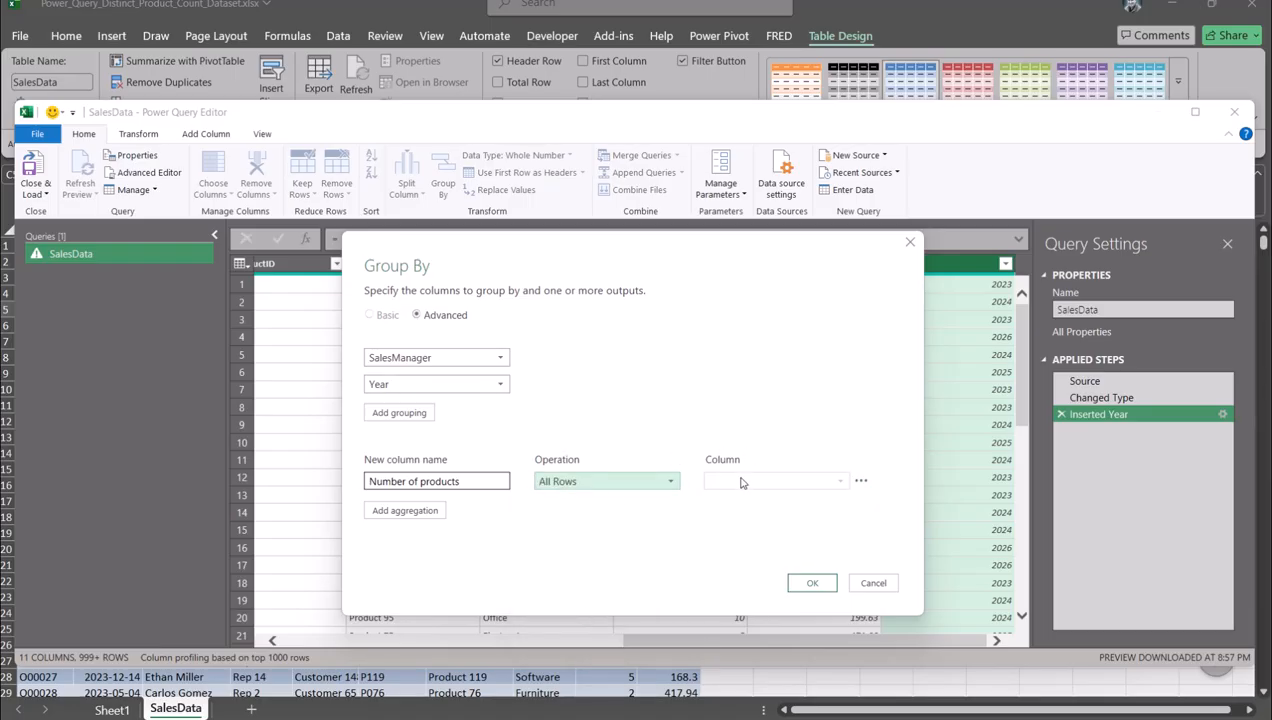
pyautogui.click(811, 585)
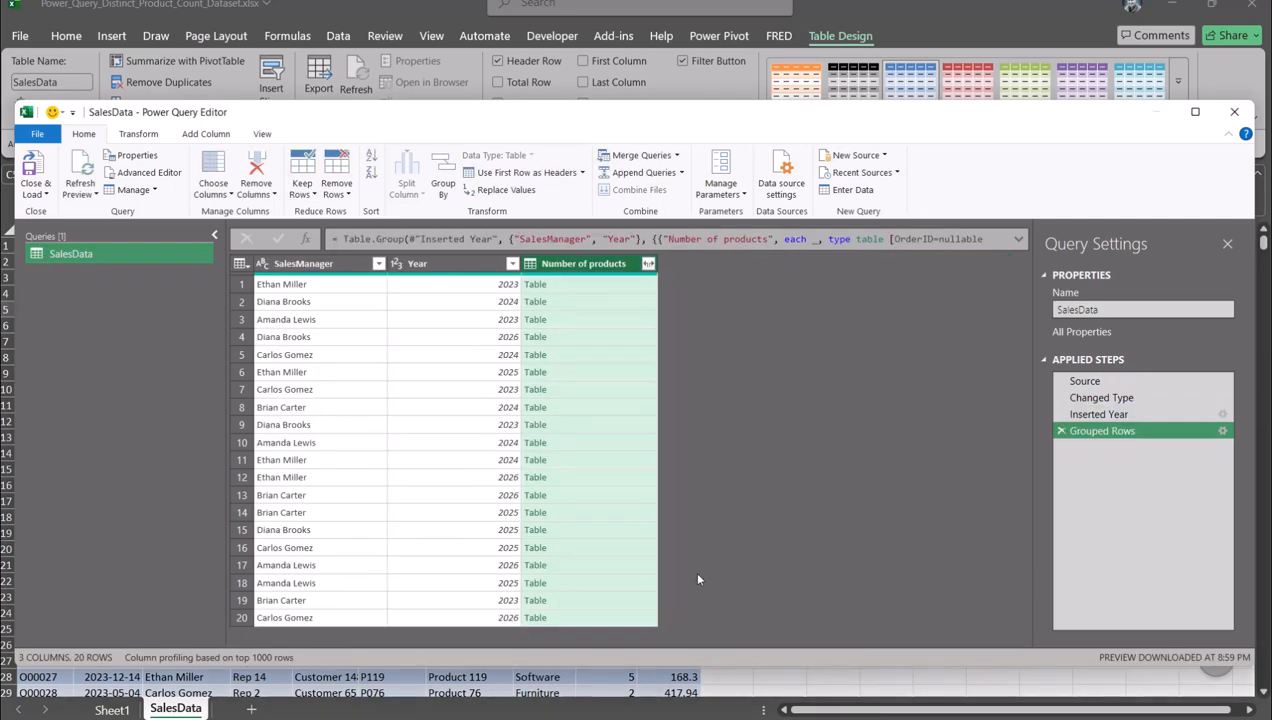
# Step: Drill into the first group's nested table to examine its rows, and remove the drill-down from the applied steps
pyautogui.click(575, 285)
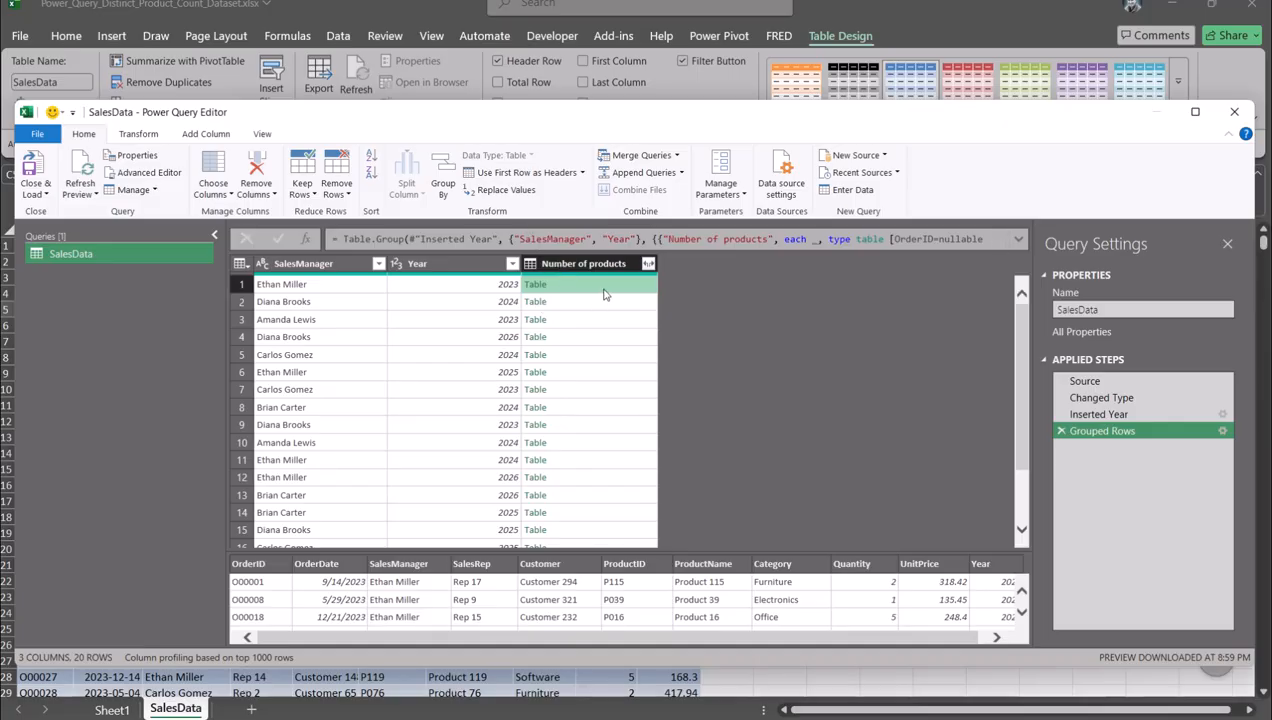
pyautogui.click(534, 286)
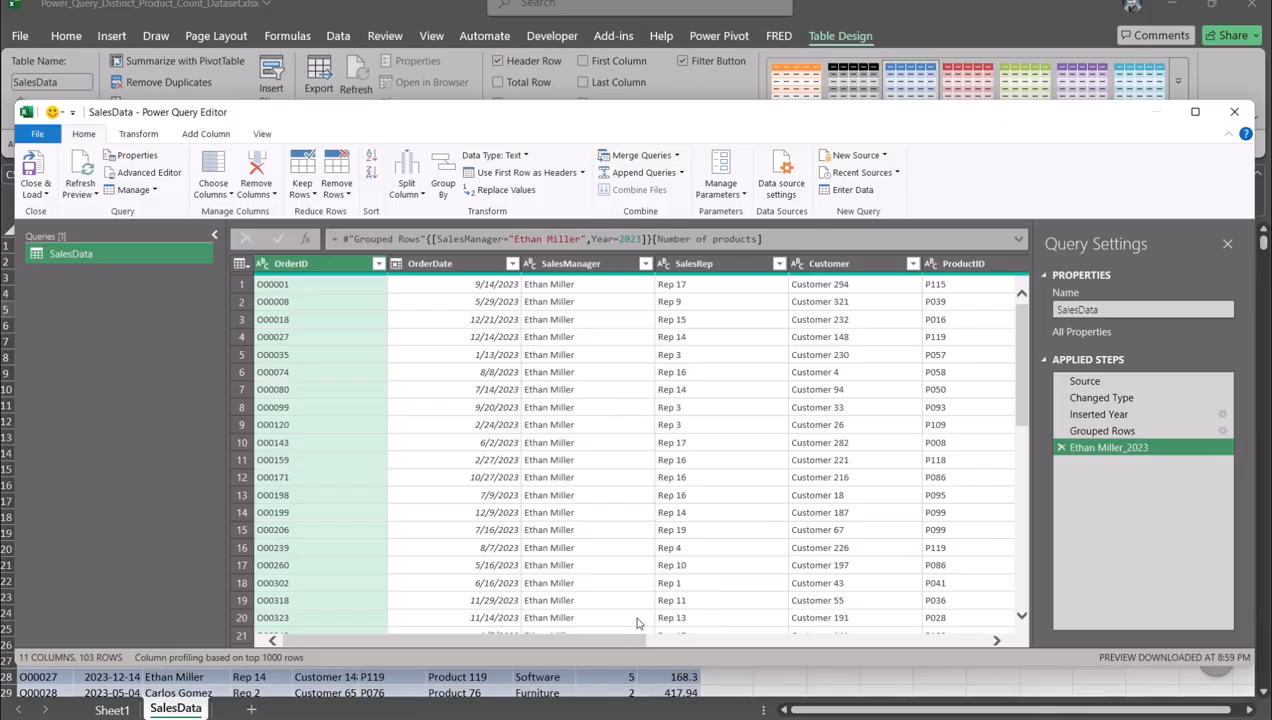
pyautogui.moveTo(628, 642); pyautogui.dragTo(1004, 652)
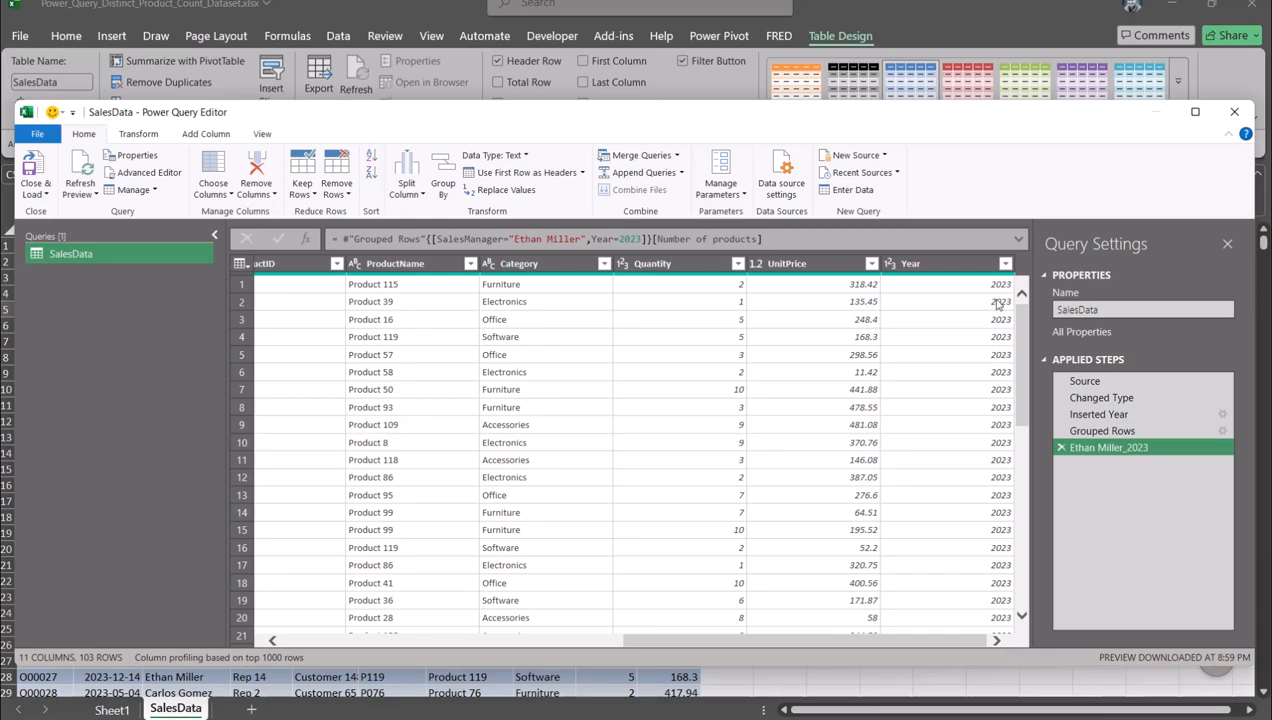
pyautogui.moveTo(972, 640); pyautogui.dragTo(600, 643)
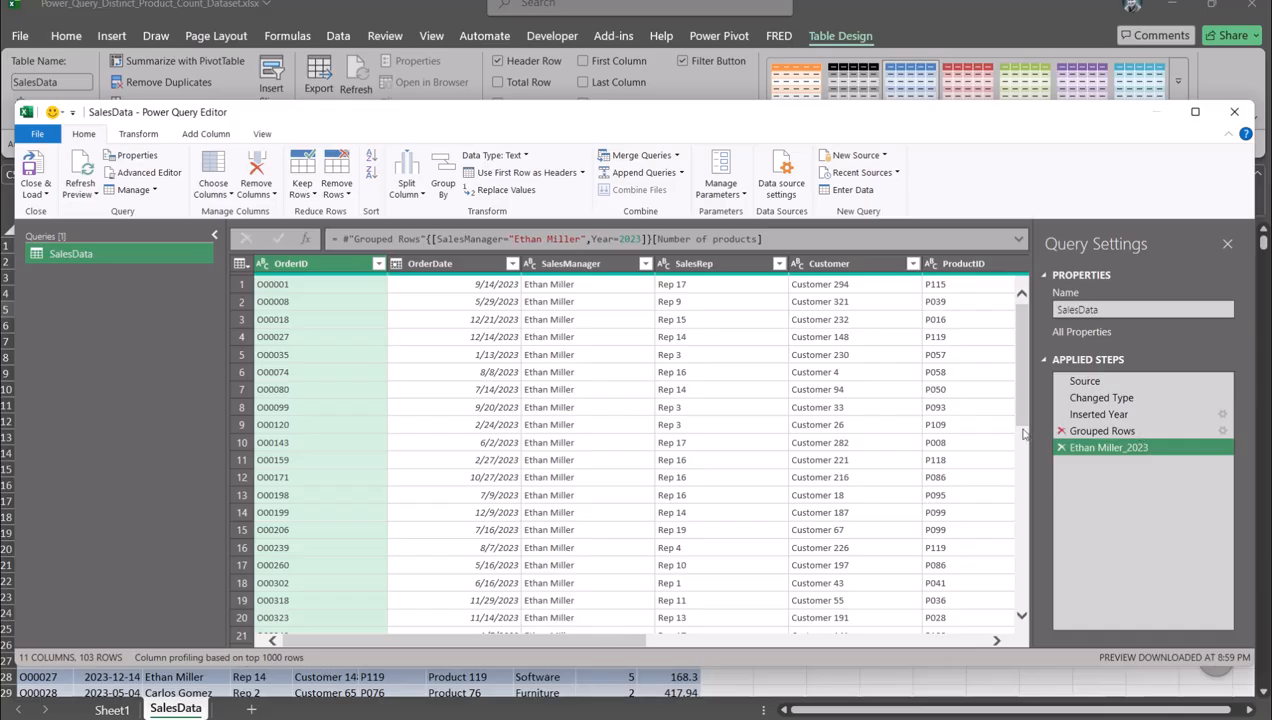
pyautogui.click(1061, 447)
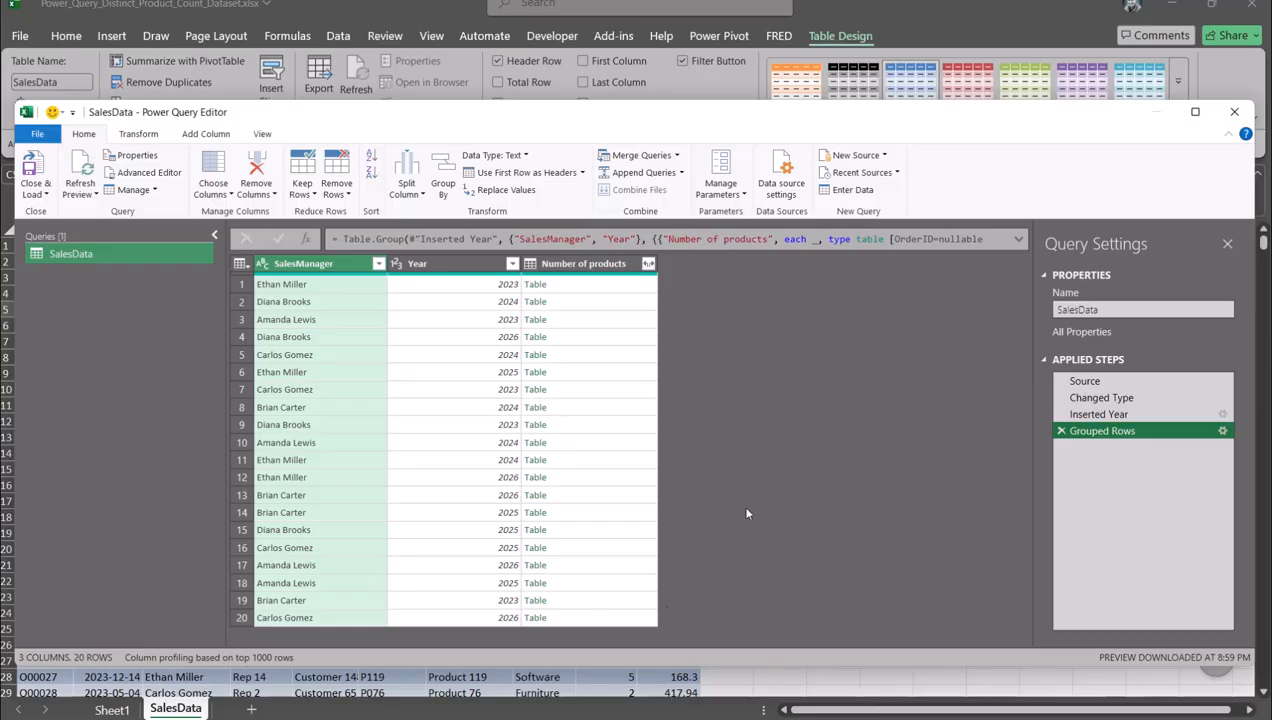
pyautogui.click(640, 547)
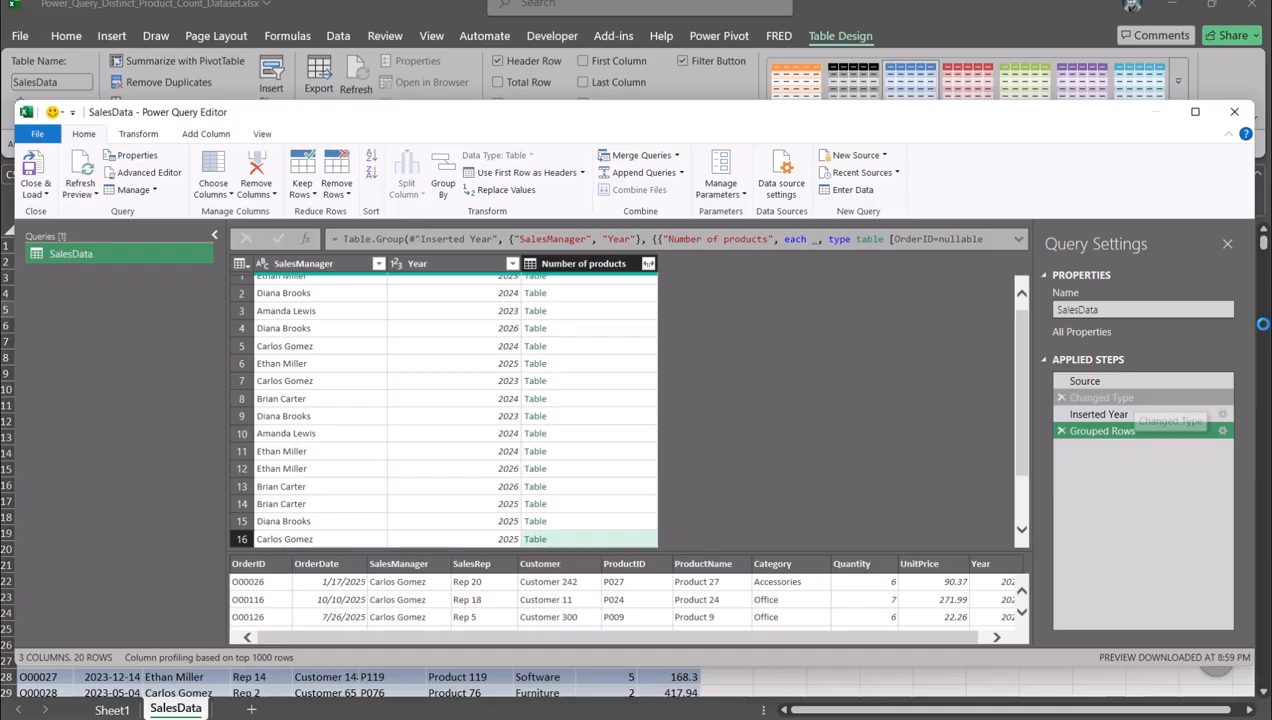
# Step: Start a custom column on the grouped table and name it "# Of Products"
pyautogui.scroll(1, 1025, 405)
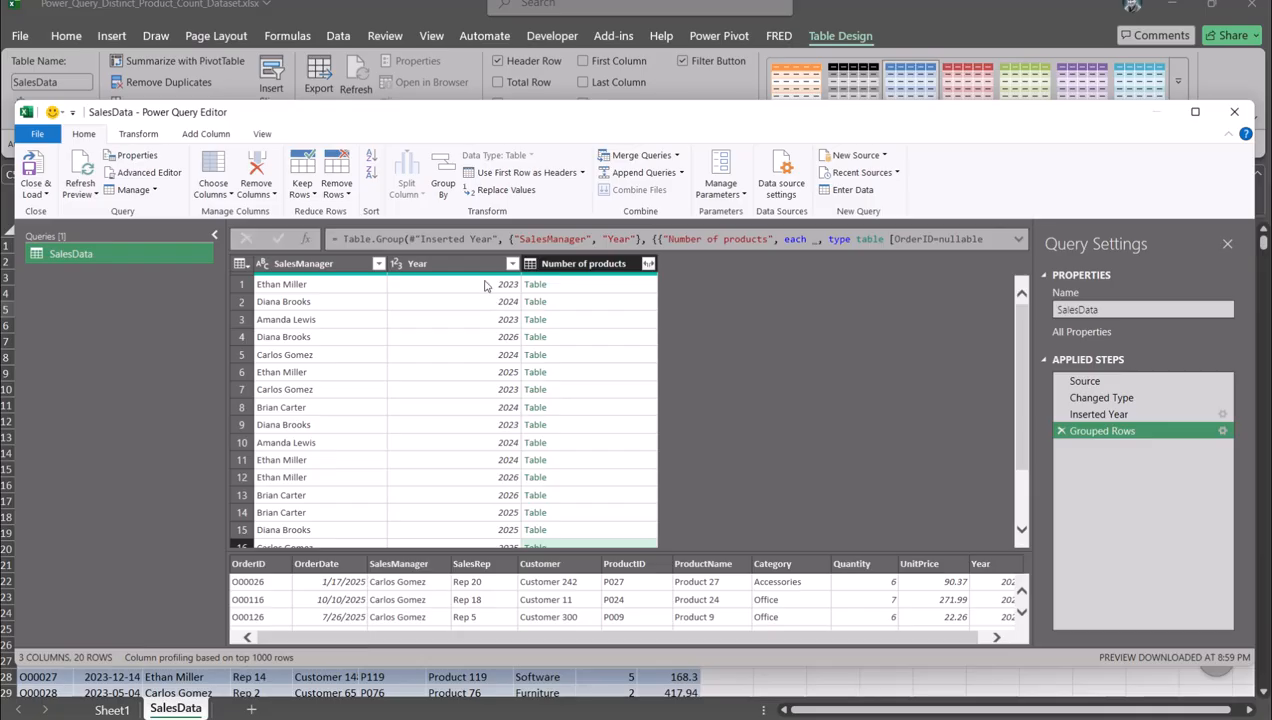
pyautogui.moveTo(486, 279)
pyautogui.click(585, 263)
pyautogui.click(212, 136)
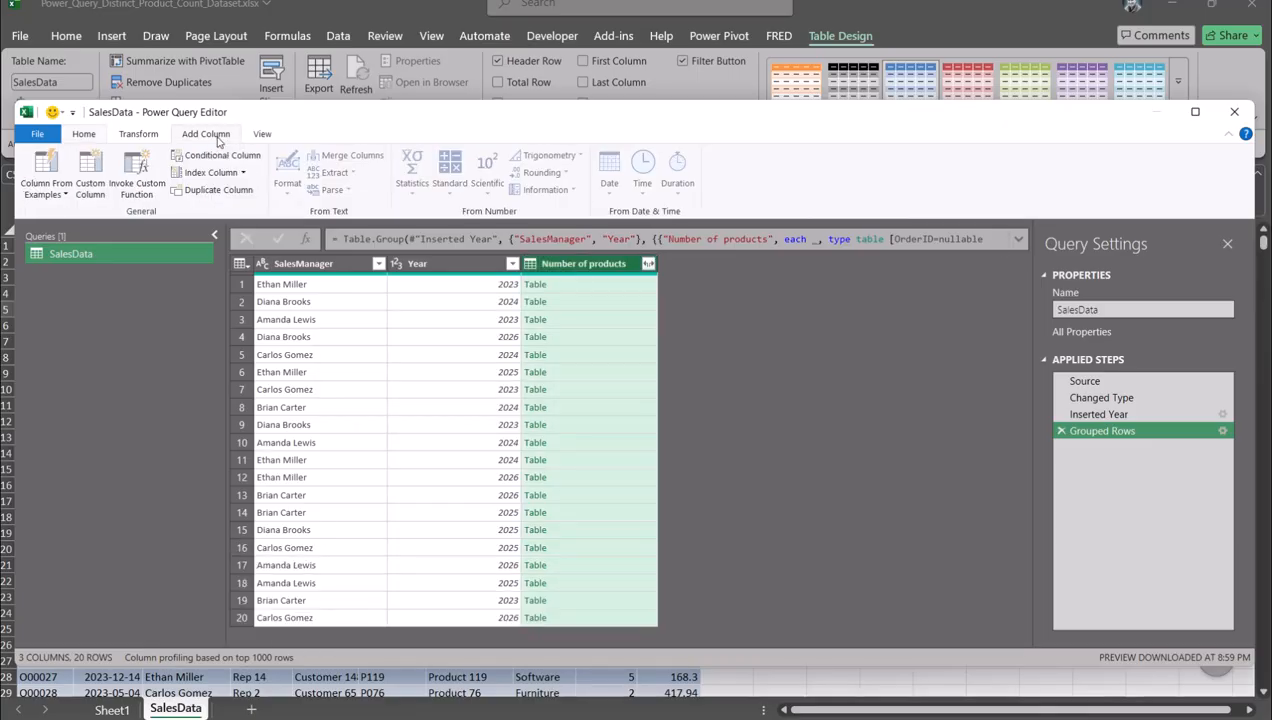
pyautogui.click(92, 178)
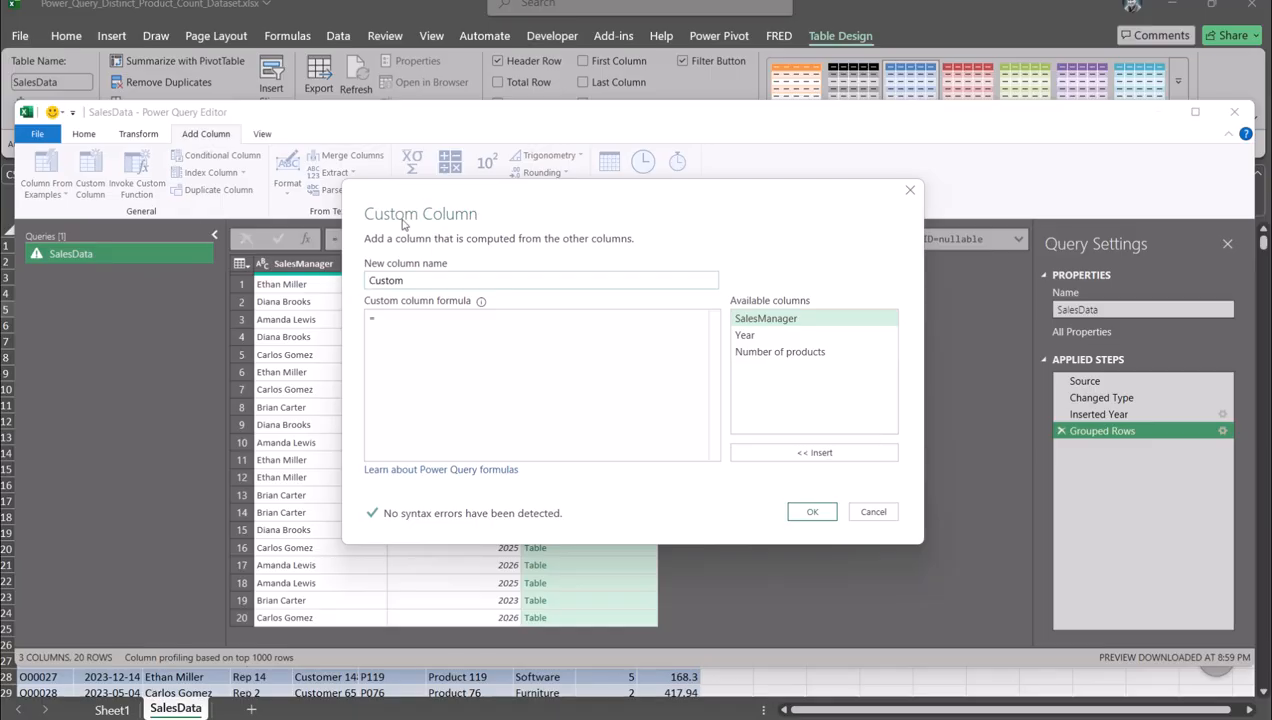
pyautogui.moveTo(501, 195); pyautogui.dragTo(797, 209)
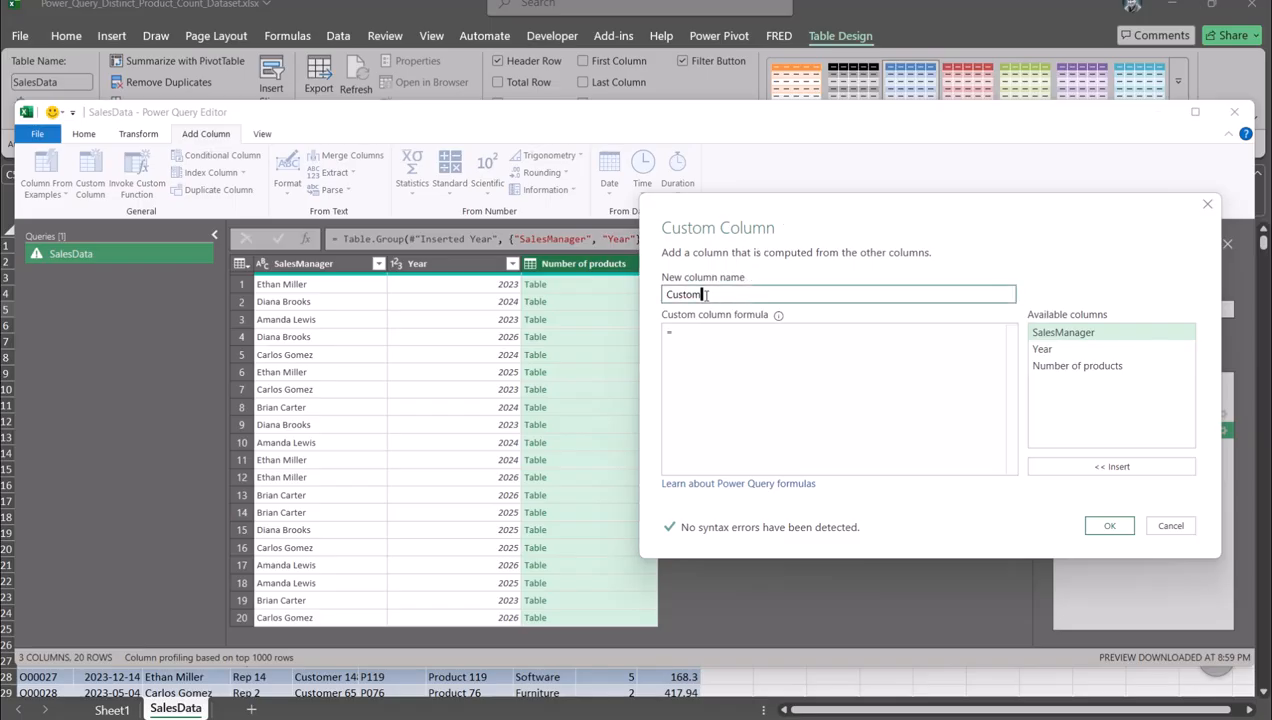
pyautogui.doubleClick(734, 294)
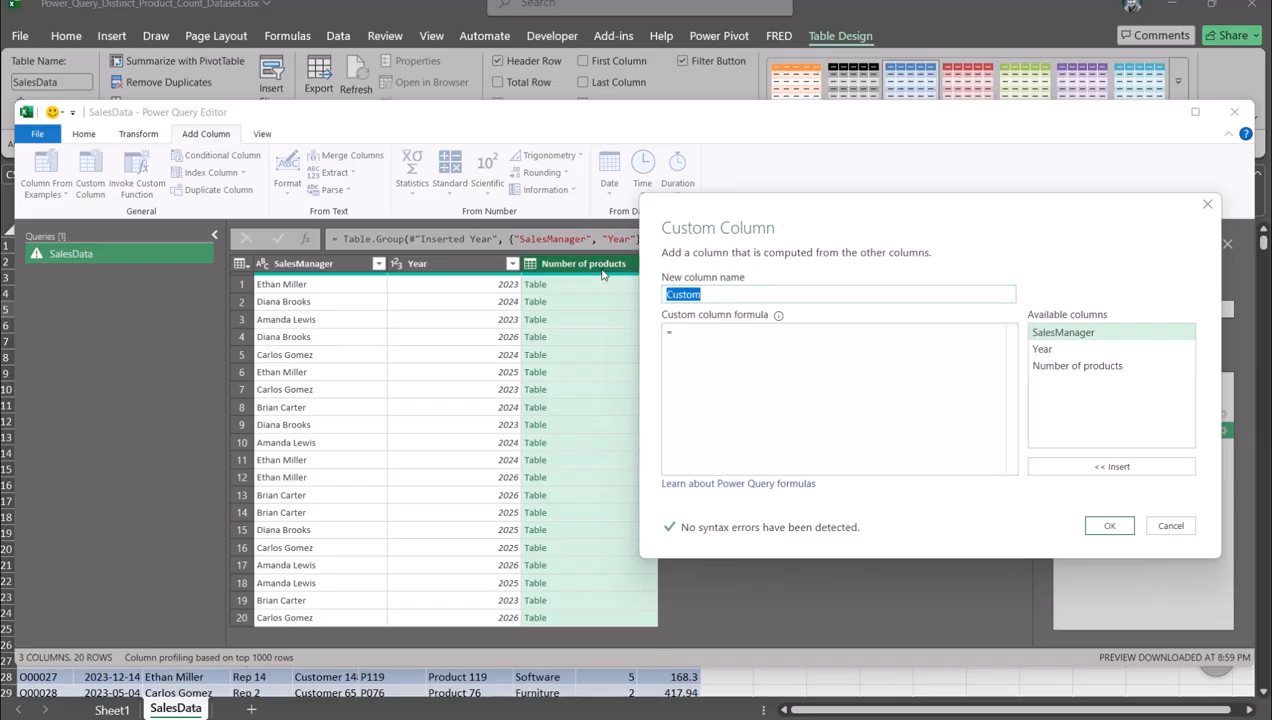
pyautogui.write('# O')
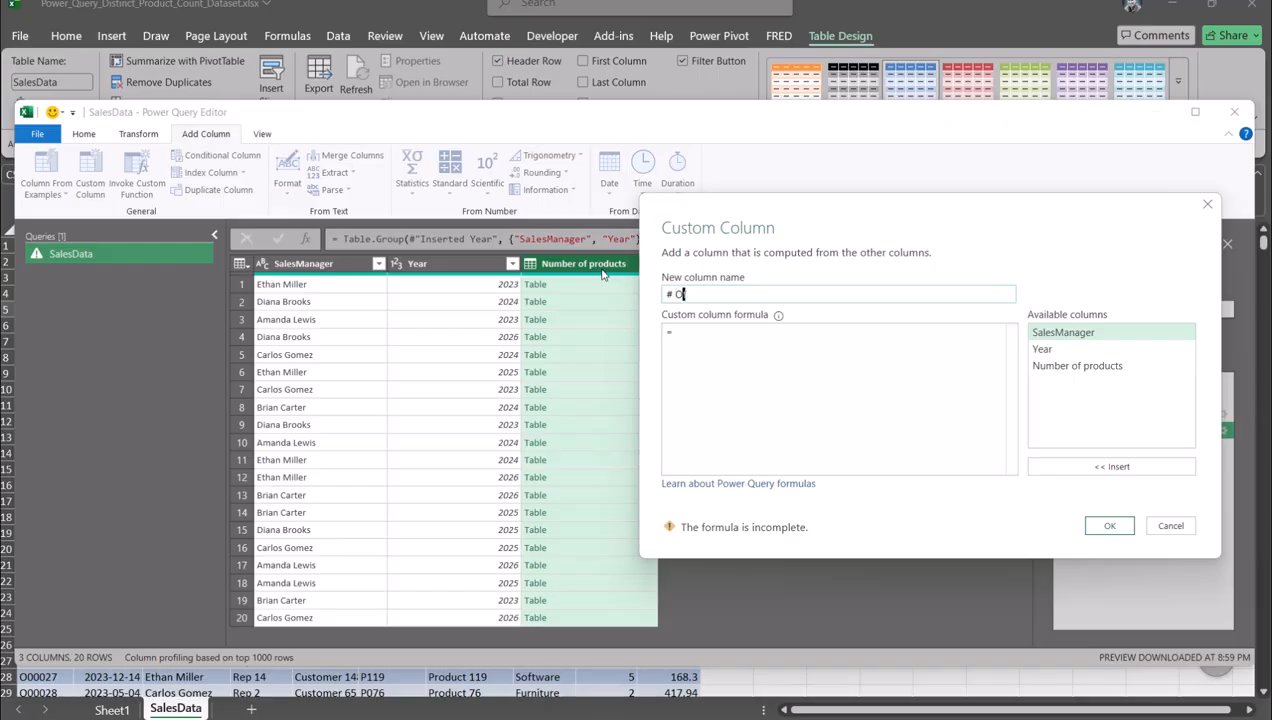
pyautogui.write('f Products')
pyautogui.click(712, 338)
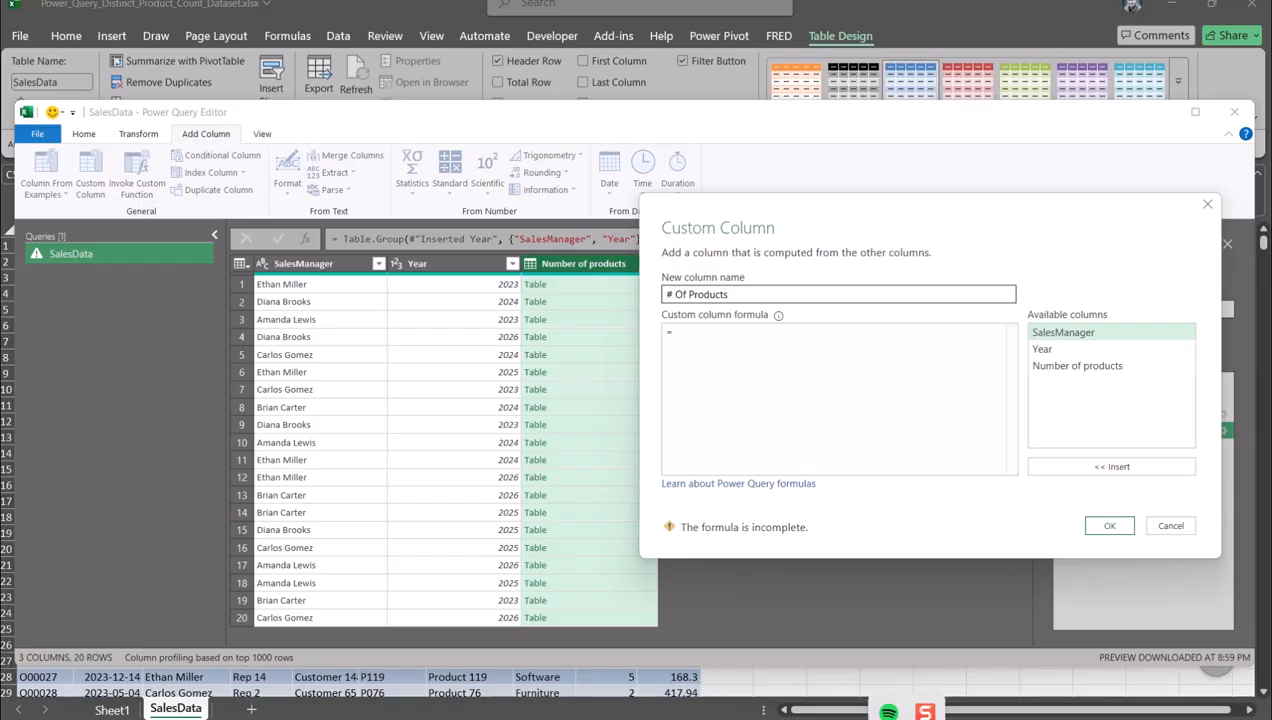
# Step: Enter the formula List.Count(List.Distinct([All Rows][ProductID])) for the custom column and add it to the query
pyautogui.moveTo(922, 712)
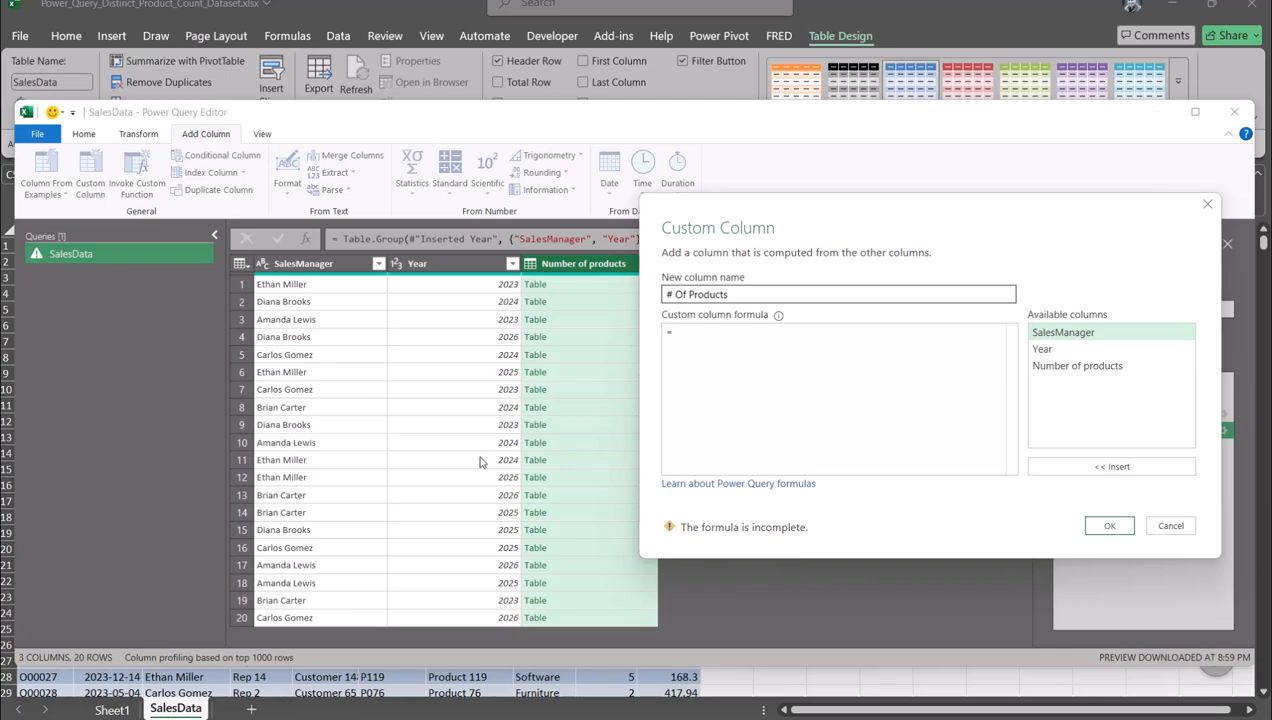
pyautogui.click(701, 342)
pyautogui.write('List.Count(     List.Distinct(         [All Rows][ProductID]     ) )')
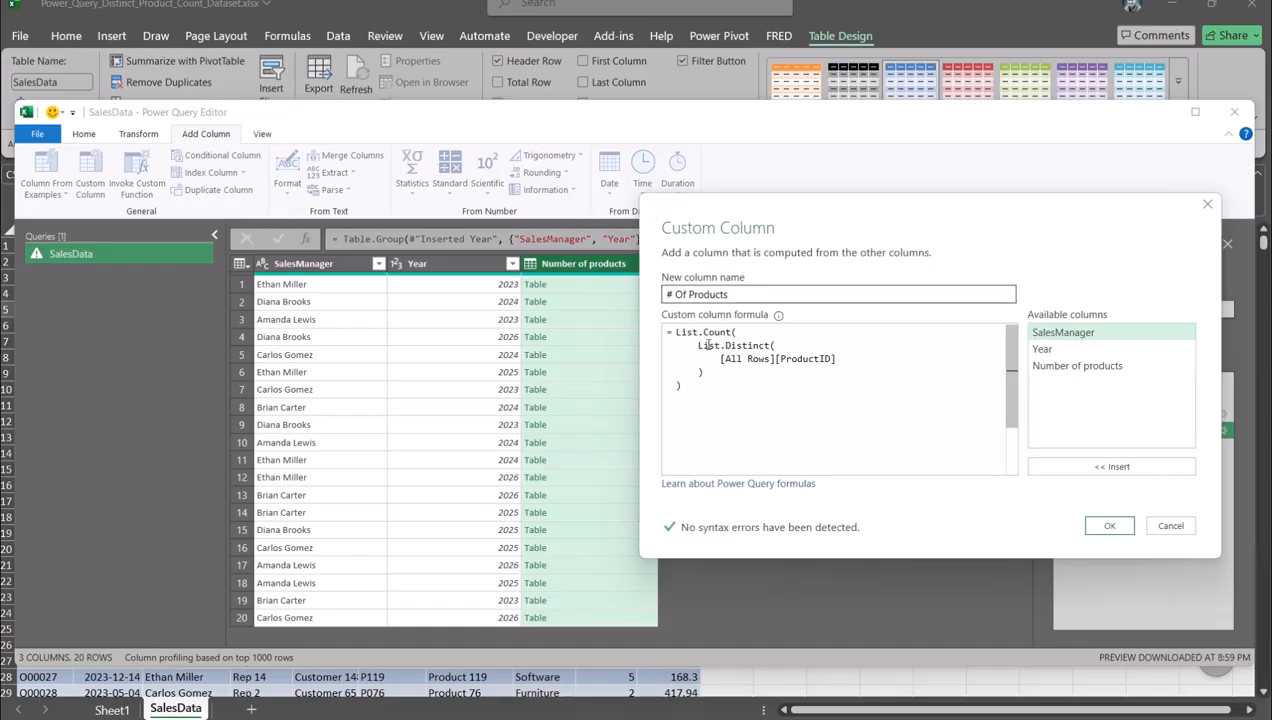
pyautogui.click(1109, 525)
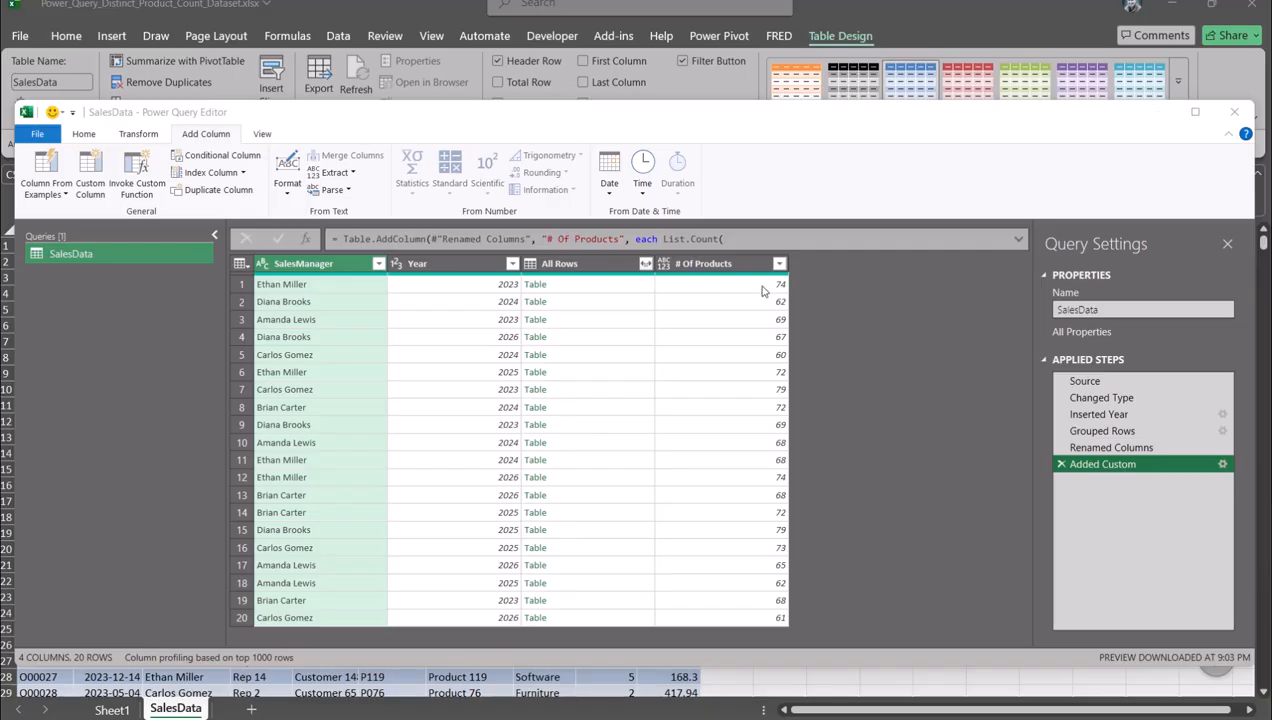
# Step: Review the # Of Products column's formula and preview the first group's nested table without changing anything
pyautogui.click(1222, 466)
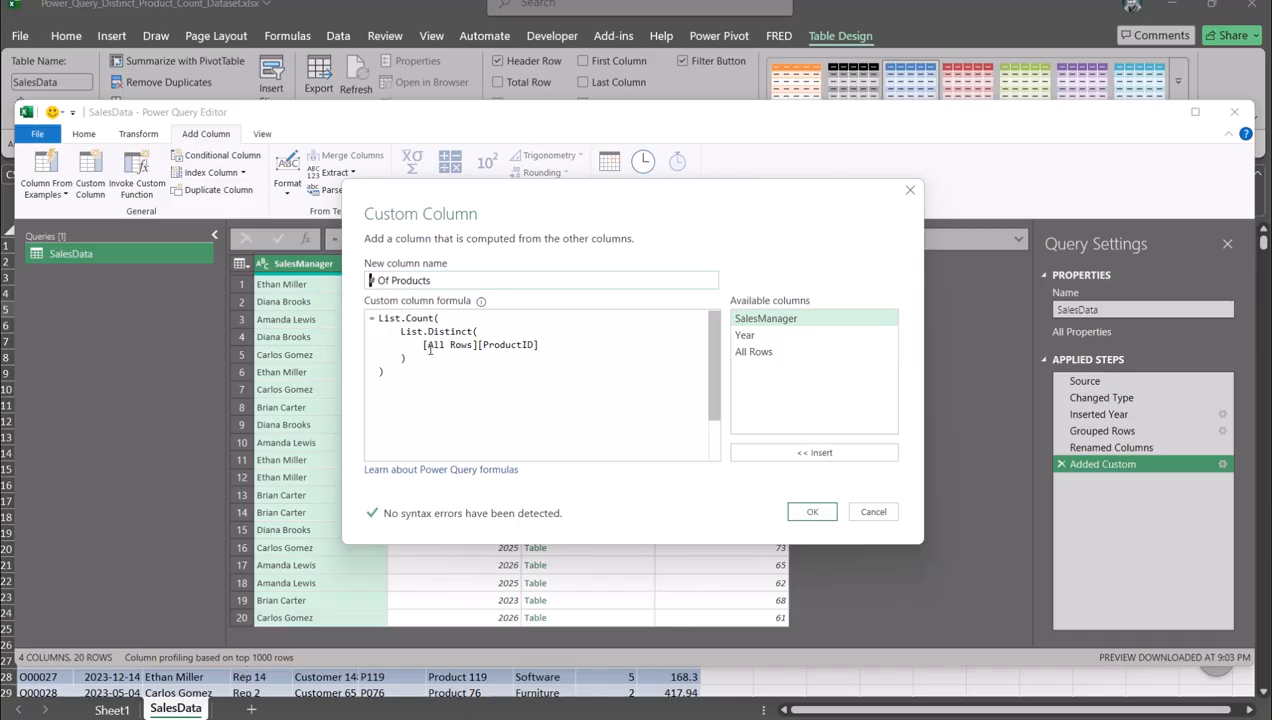
pyautogui.moveTo(596, 199); pyautogui.dragTo(603, 319)
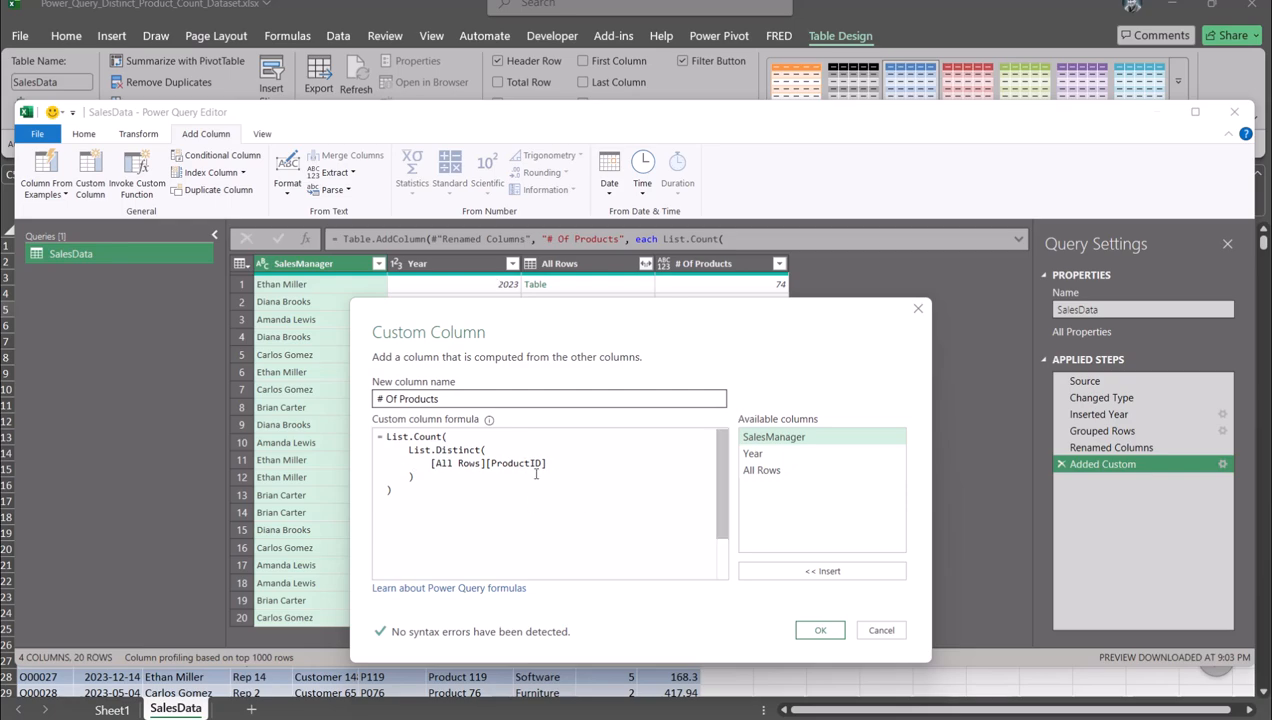
pyautogui.click(889, 632)
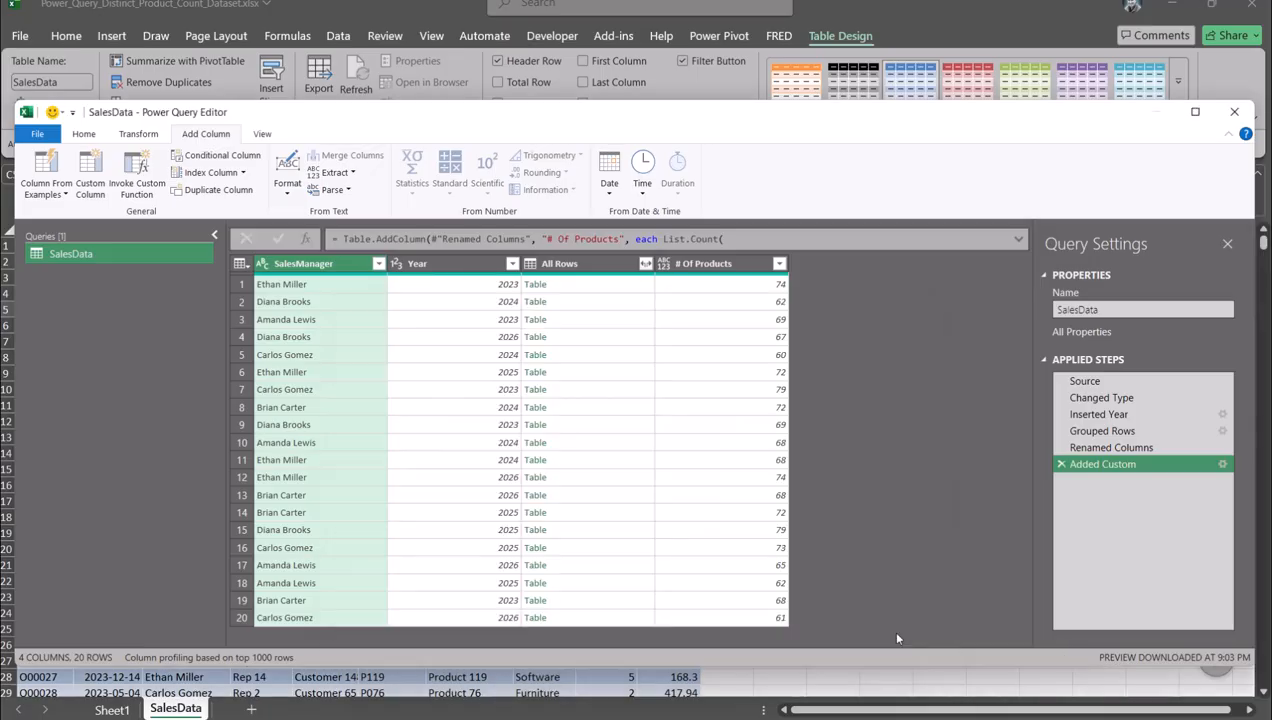
pyautogui.click(587, 285)
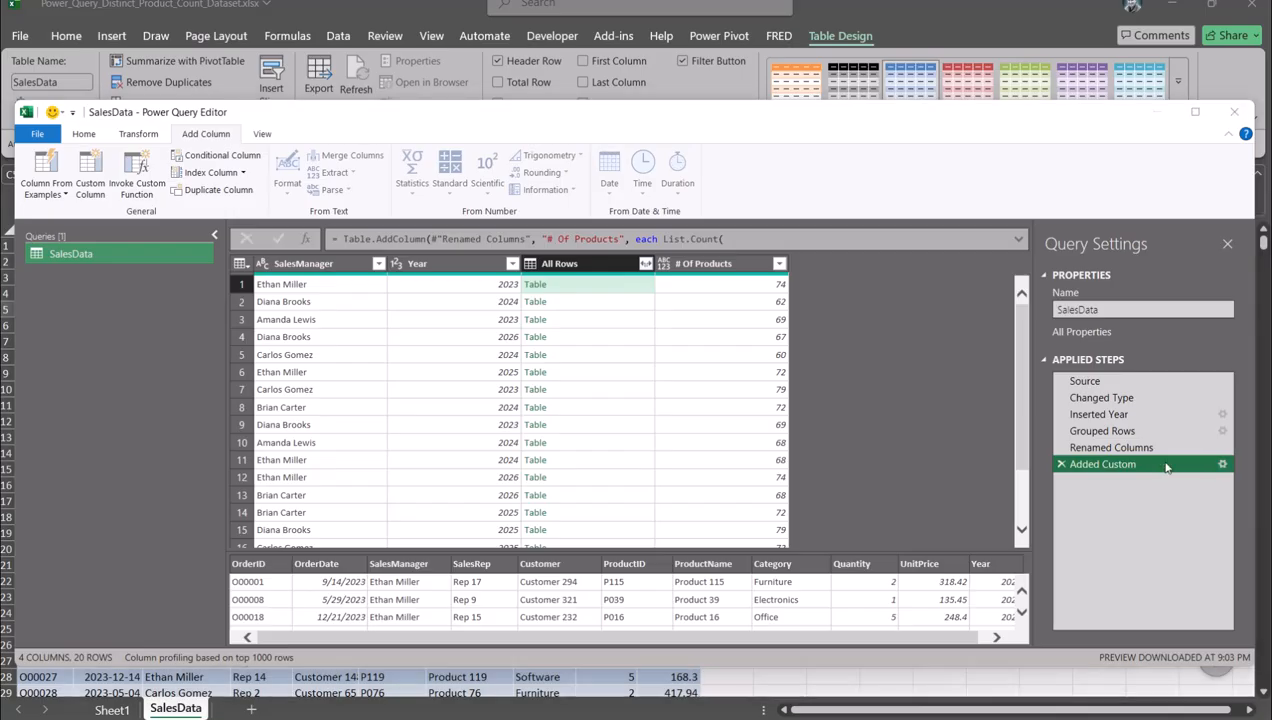
pyautogui.click(1222, 464)
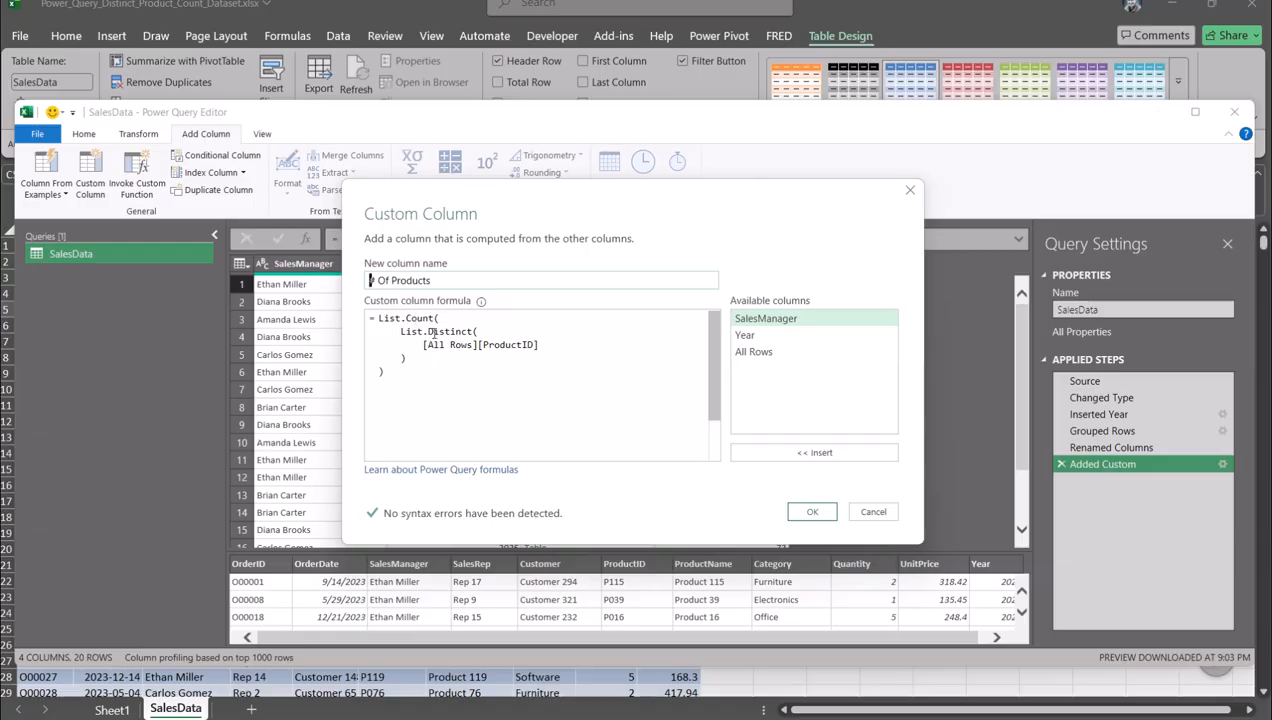
pyautogui.click(870, 511)
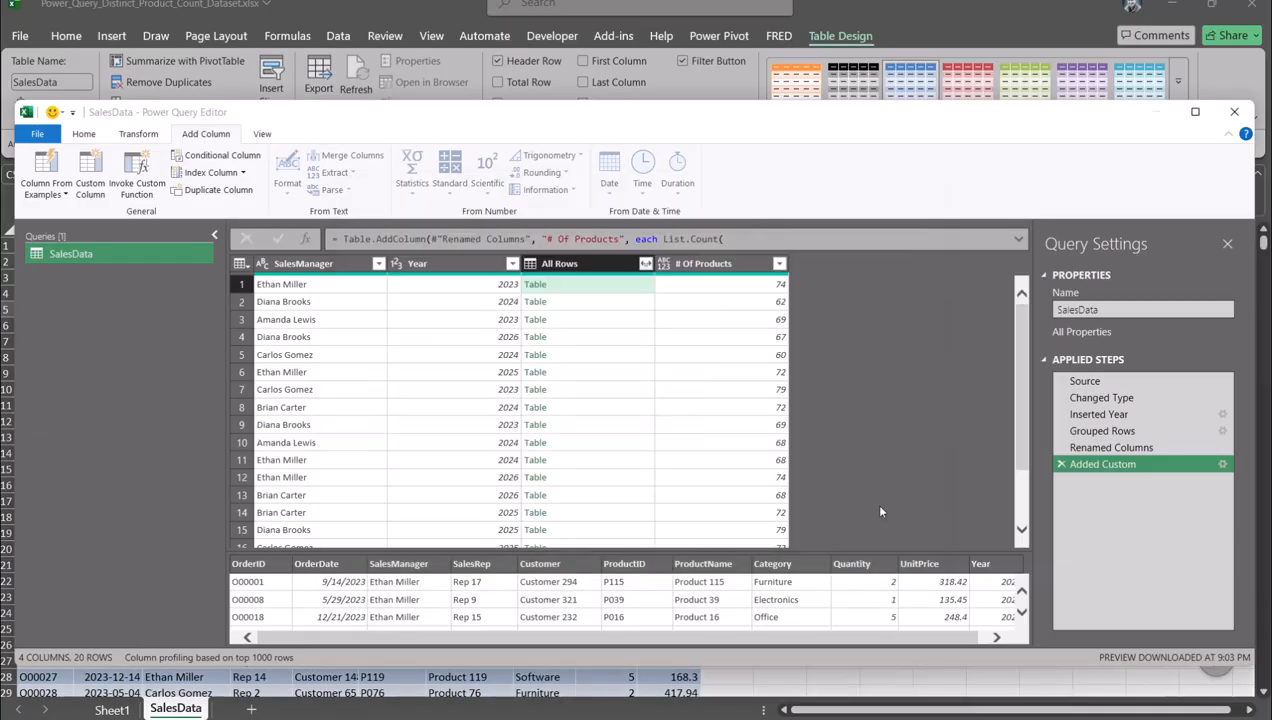
pyautogui.moveTo(733, 279)
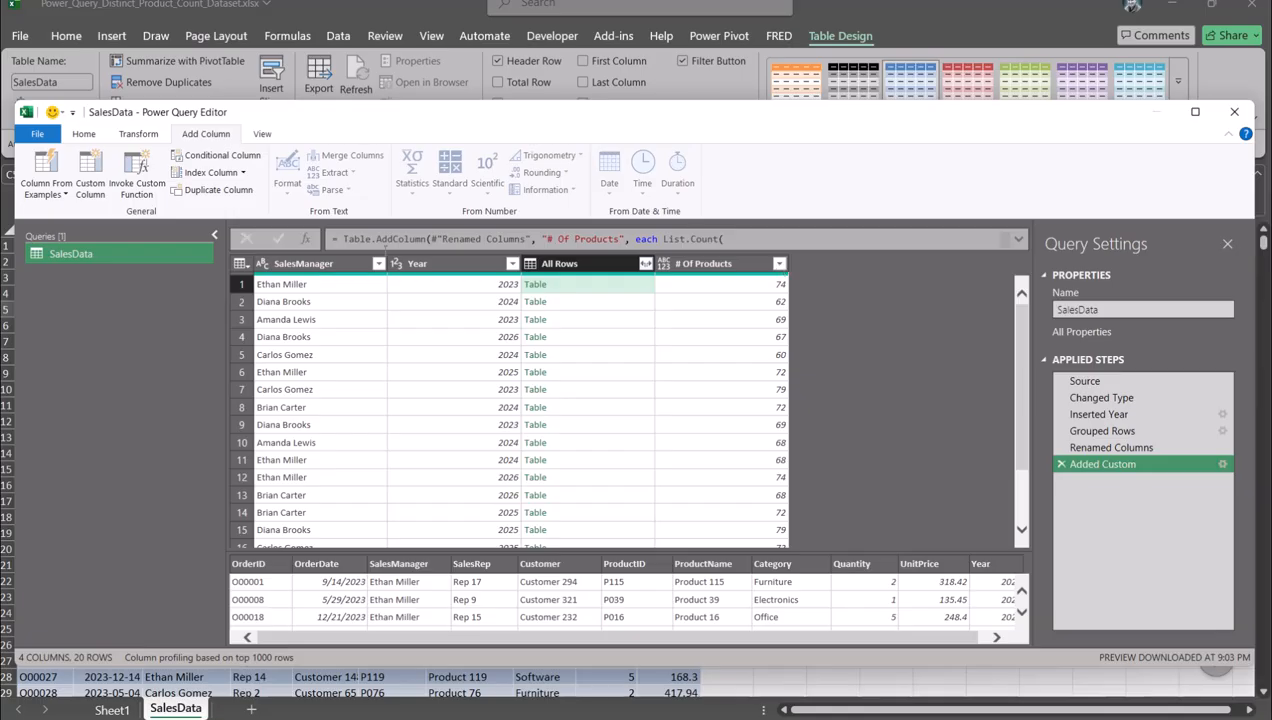
# Step: Remove the All Rows column and load the query result into the workbook
pyautogui.click(592, 264)
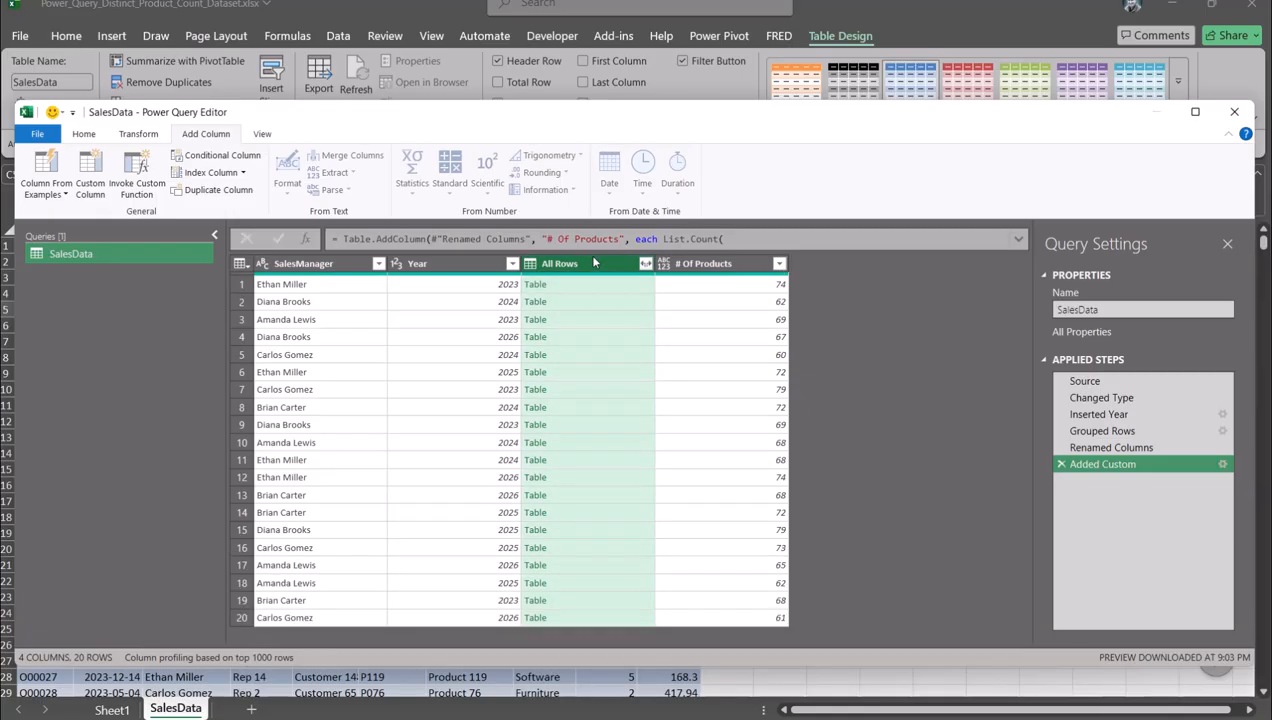
pyautogui.rightClick(593, 262)
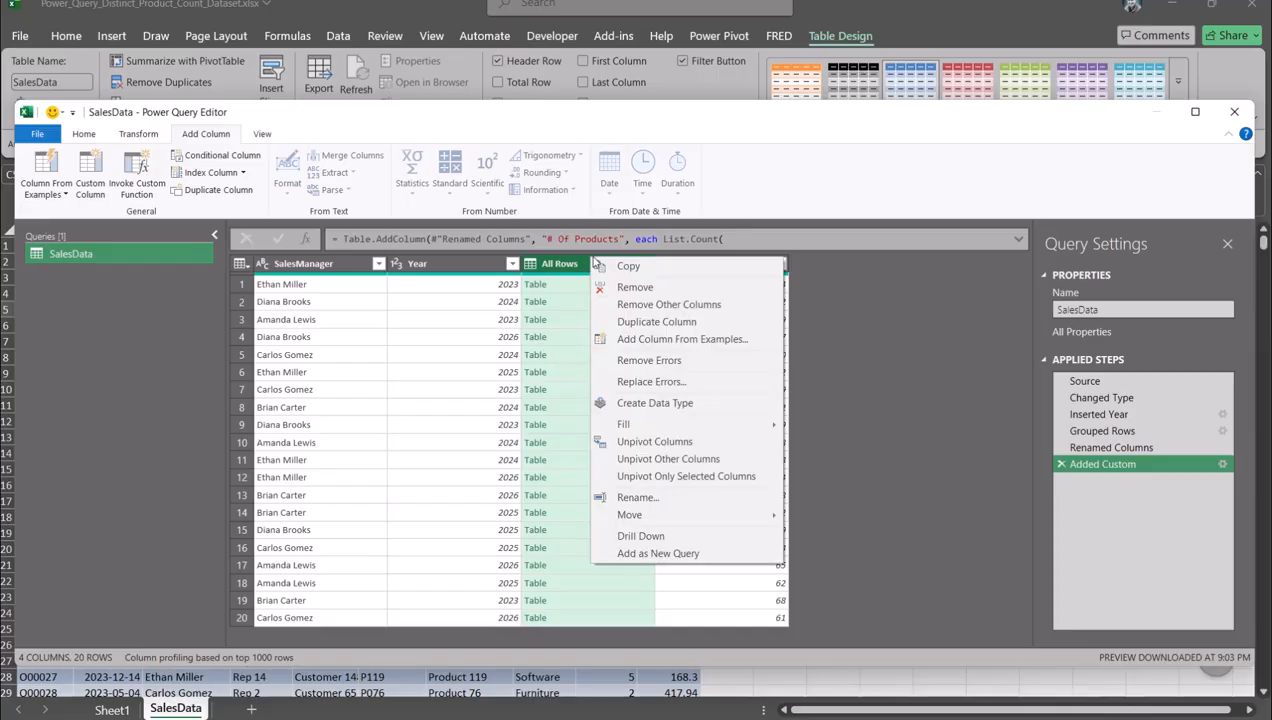
pyautogui.click(648, 288)
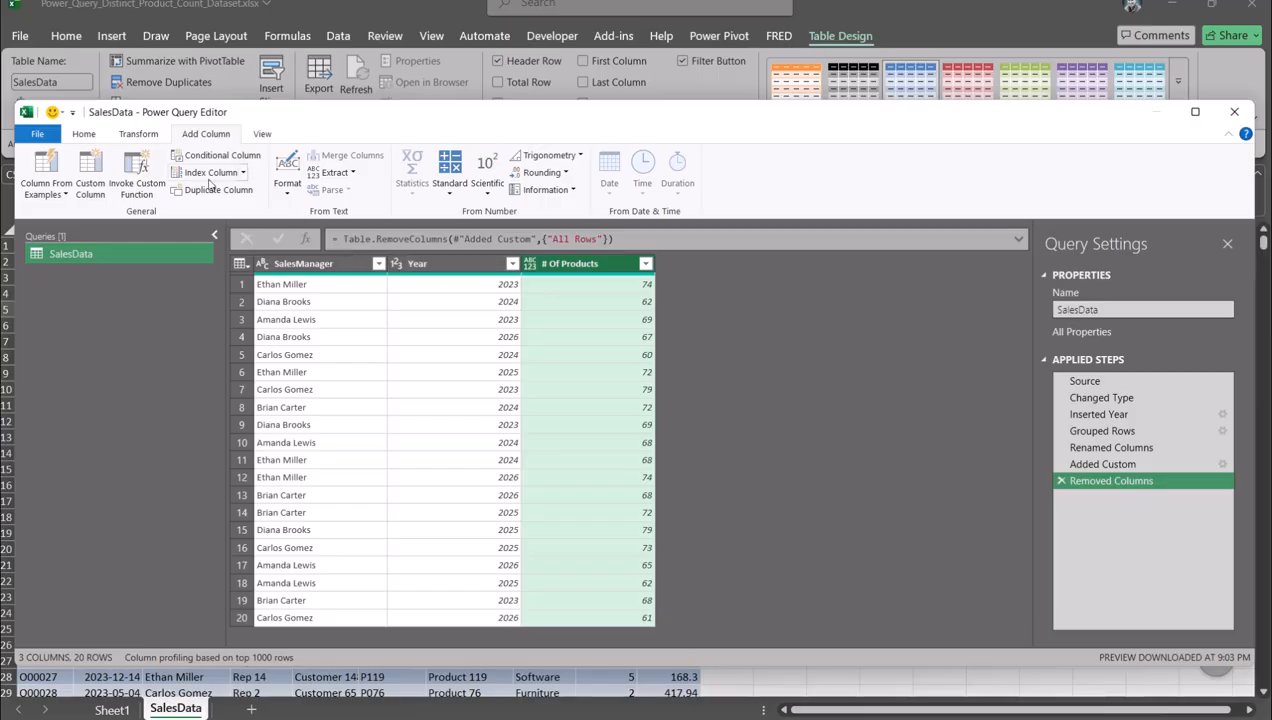
pyautogui.click(85, 134)
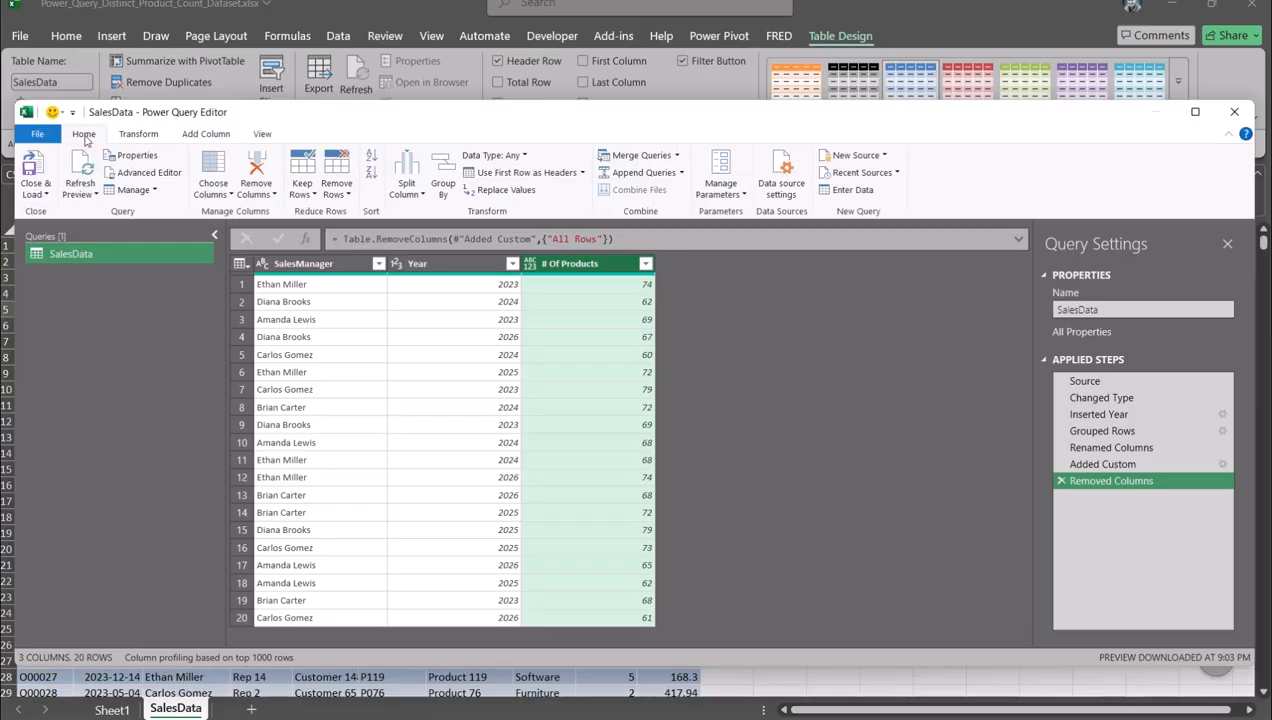
pyautogui.click(35, 168)
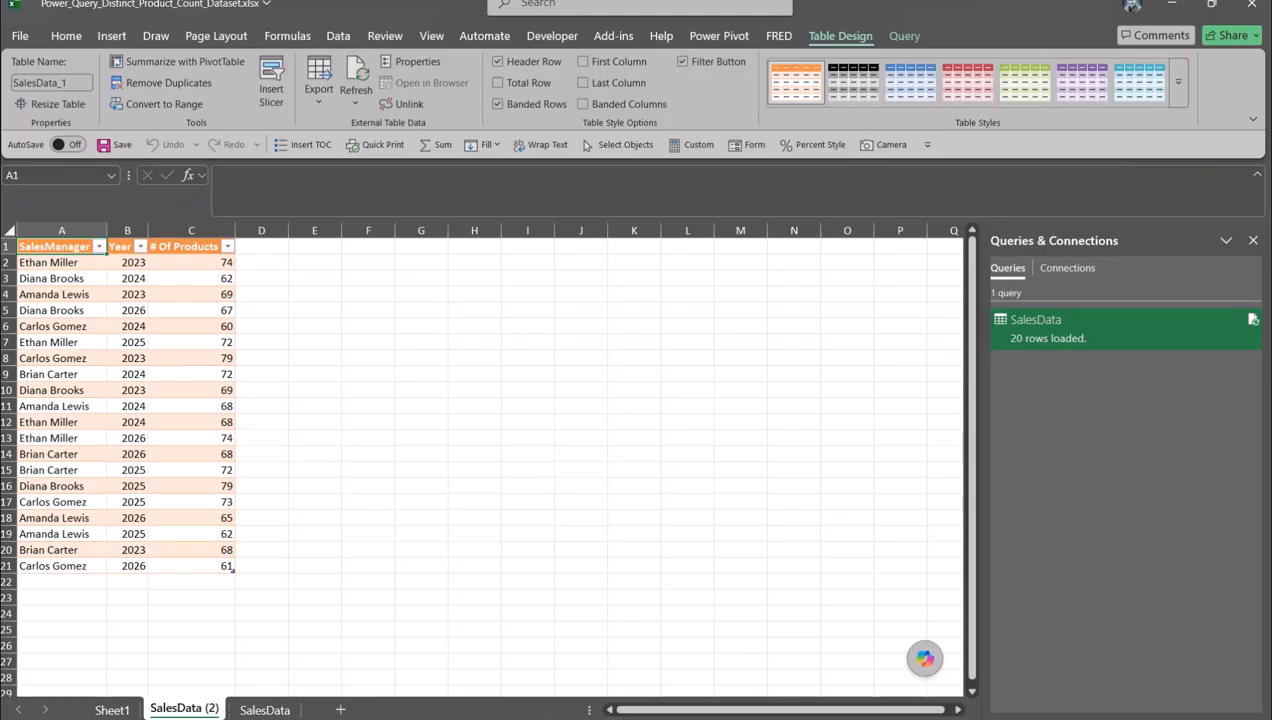
# Step: Examine the image comparing Excel and Power Query functions, close it, and check the expected results on Sheet1
pyautogui.hotkey('alt', 'Tab')
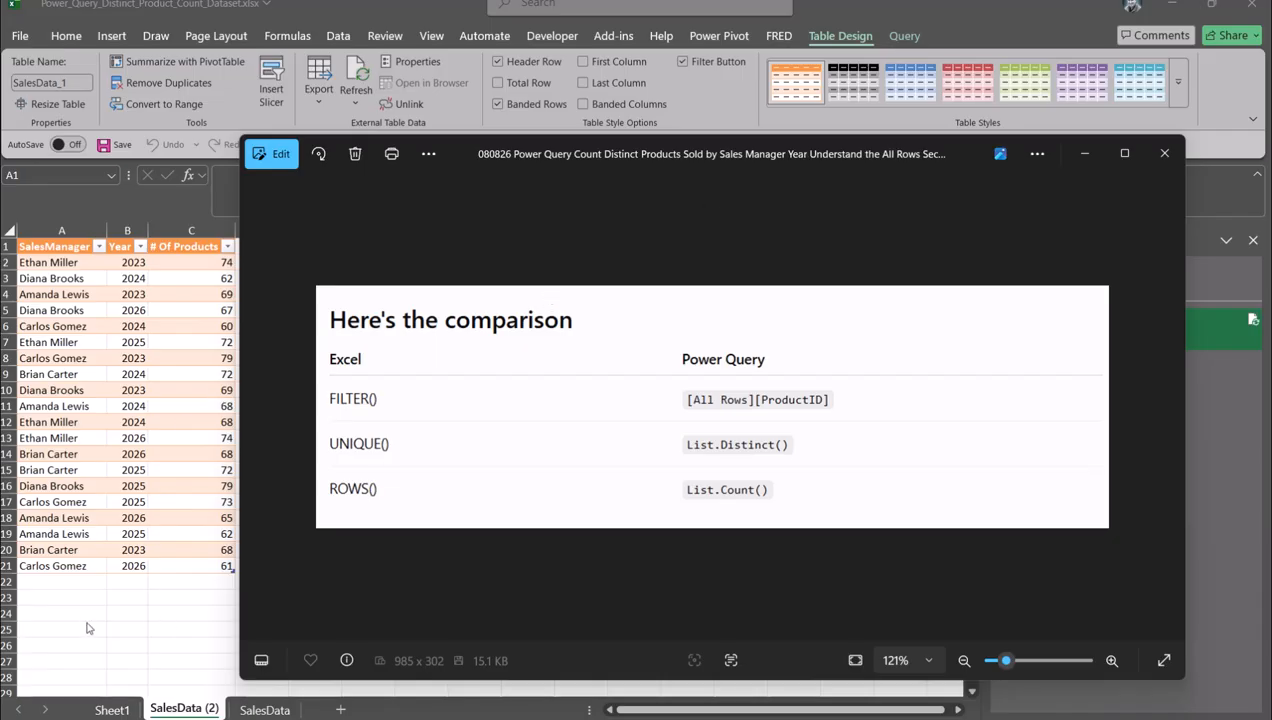
pyautogui.hotkey('alt', 'F4')
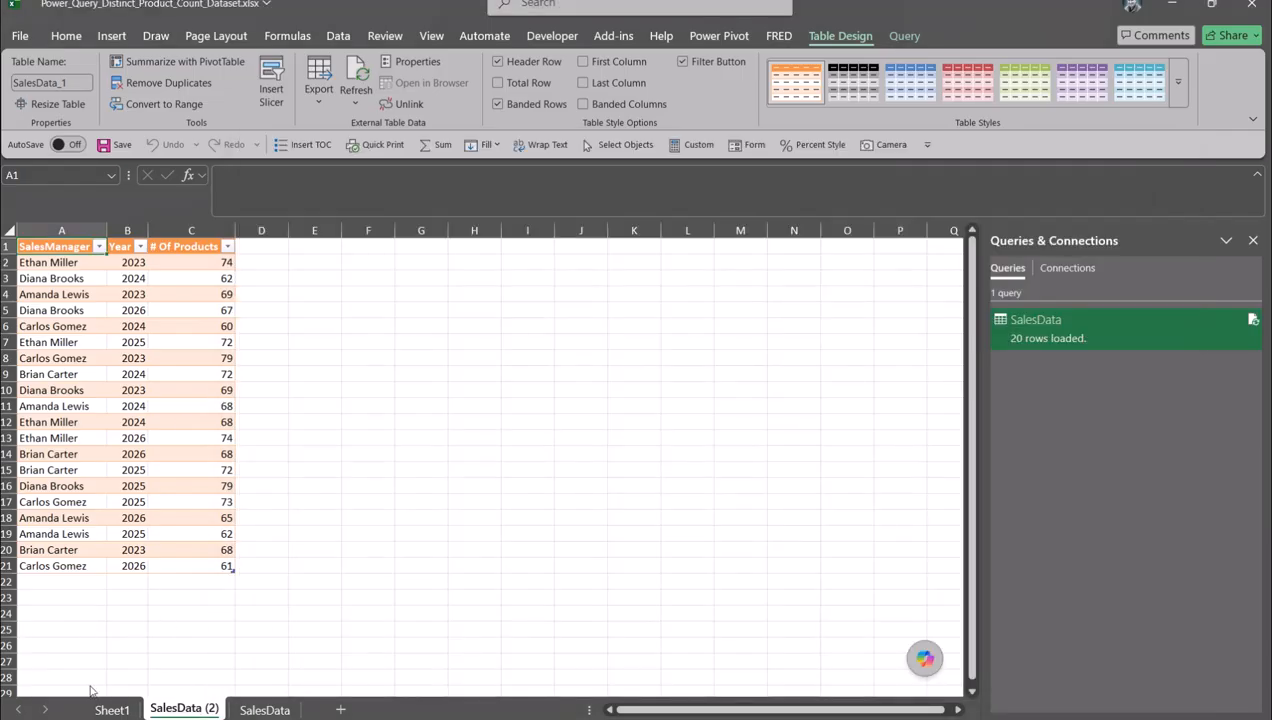
pyautogui.click(133, 710)
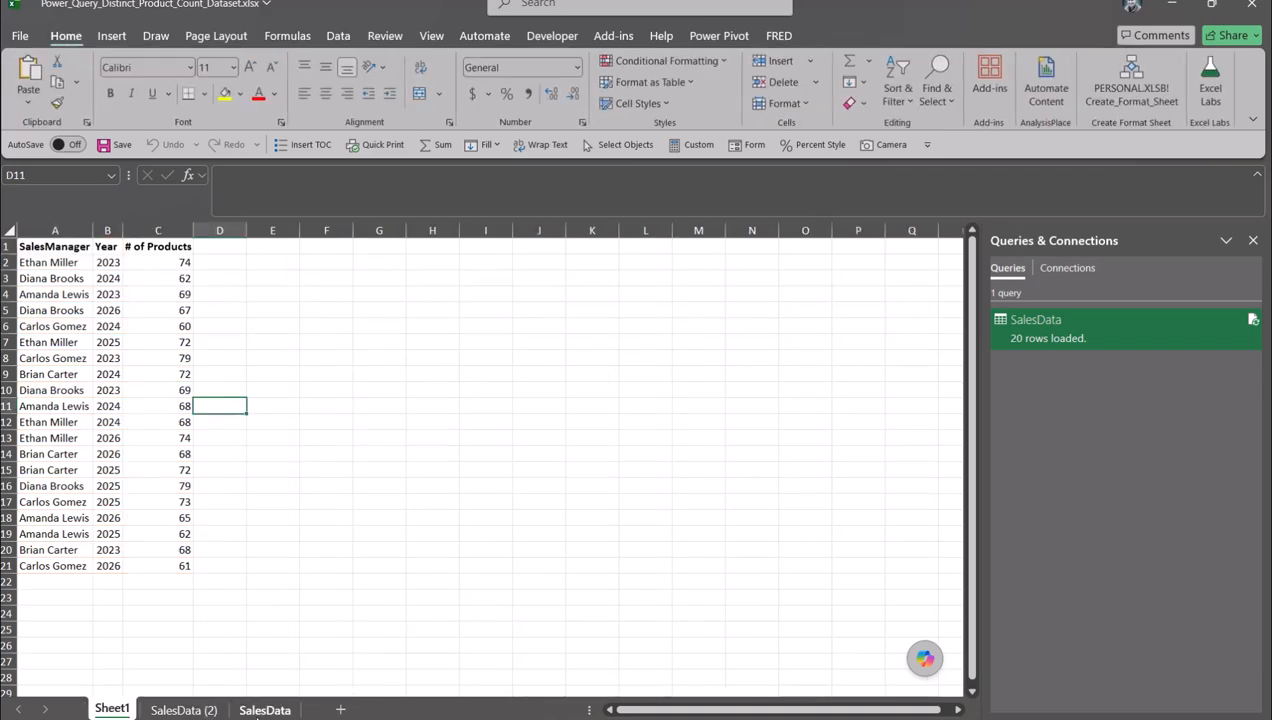
# Step: Begin a FILTER formula in cell M3 of the SalesData sheet with SalesData[ProductID] as the array
pyautogui.click(265, 710)
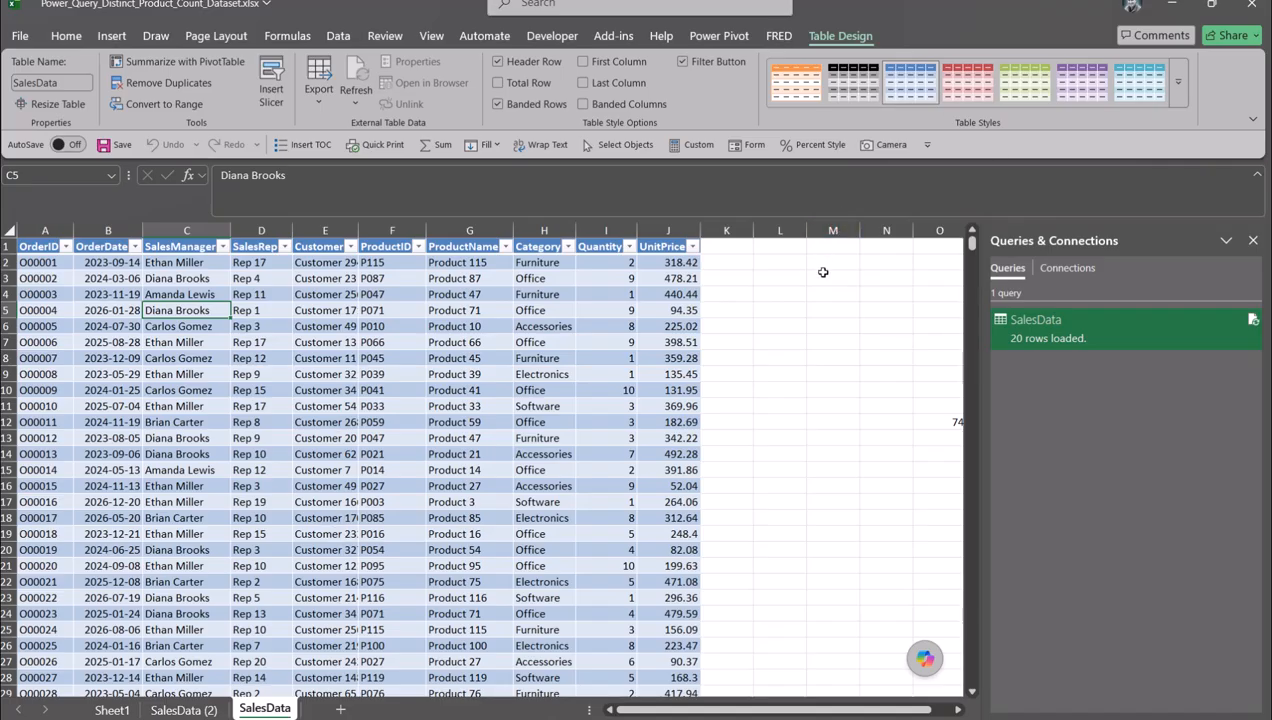
pyautogui.click(815, 279)
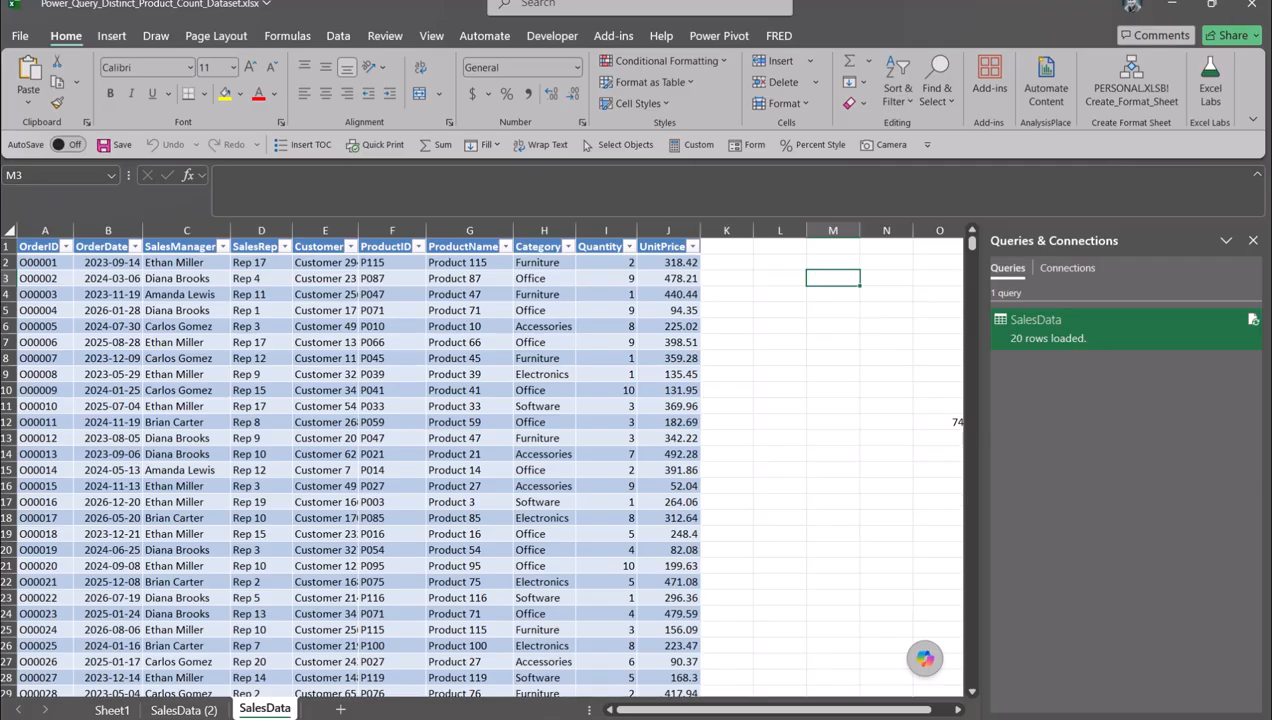
pyautogui.write('=')
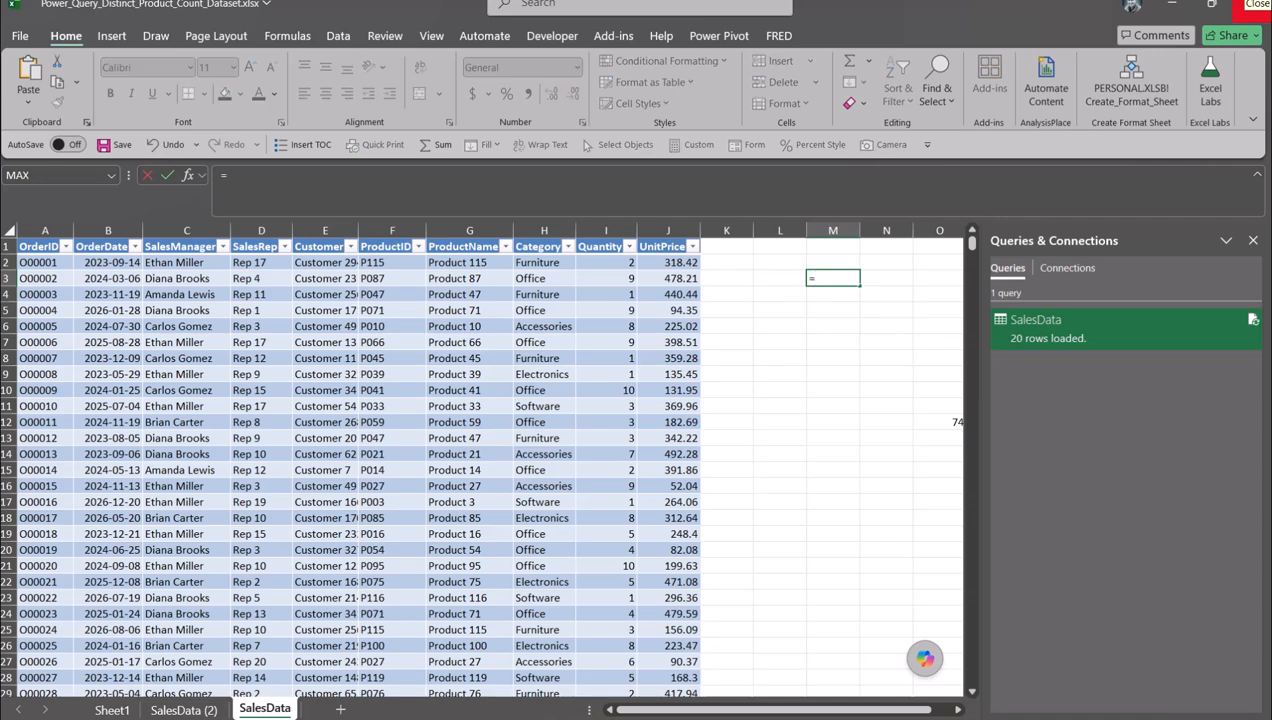
pyautogui.write('FILTER(')
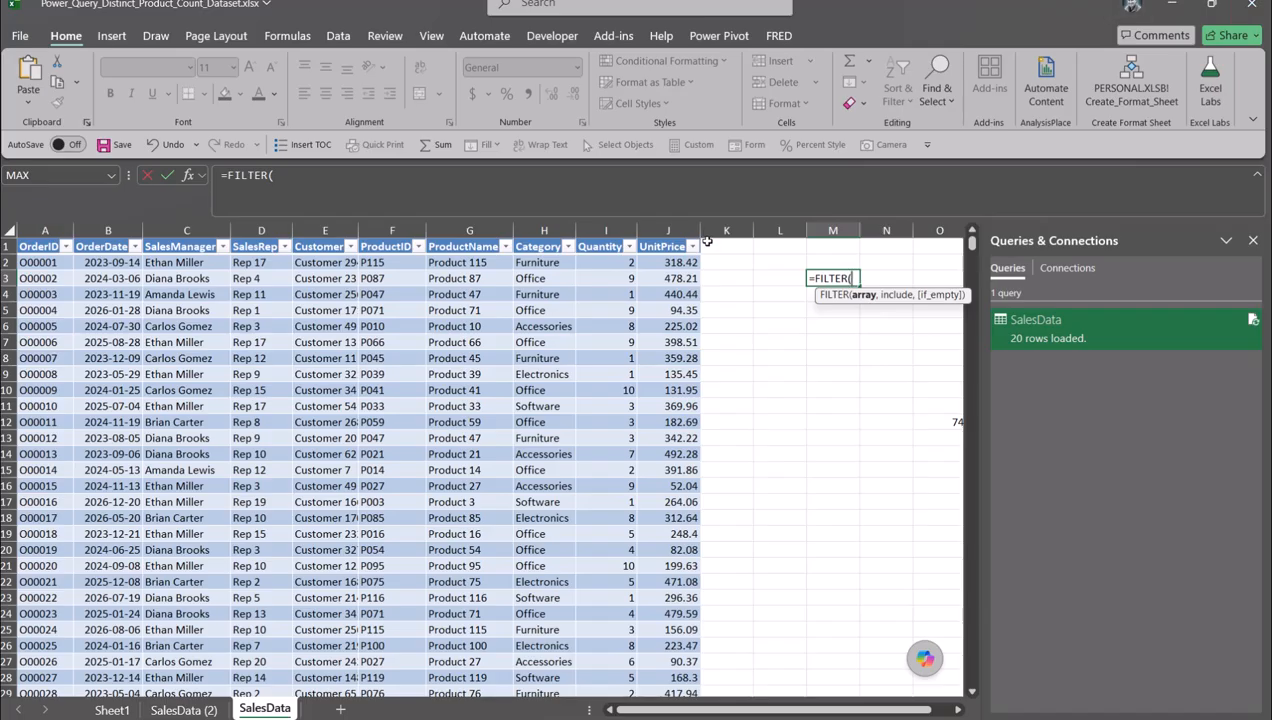
pyautogui.click(383, 236)
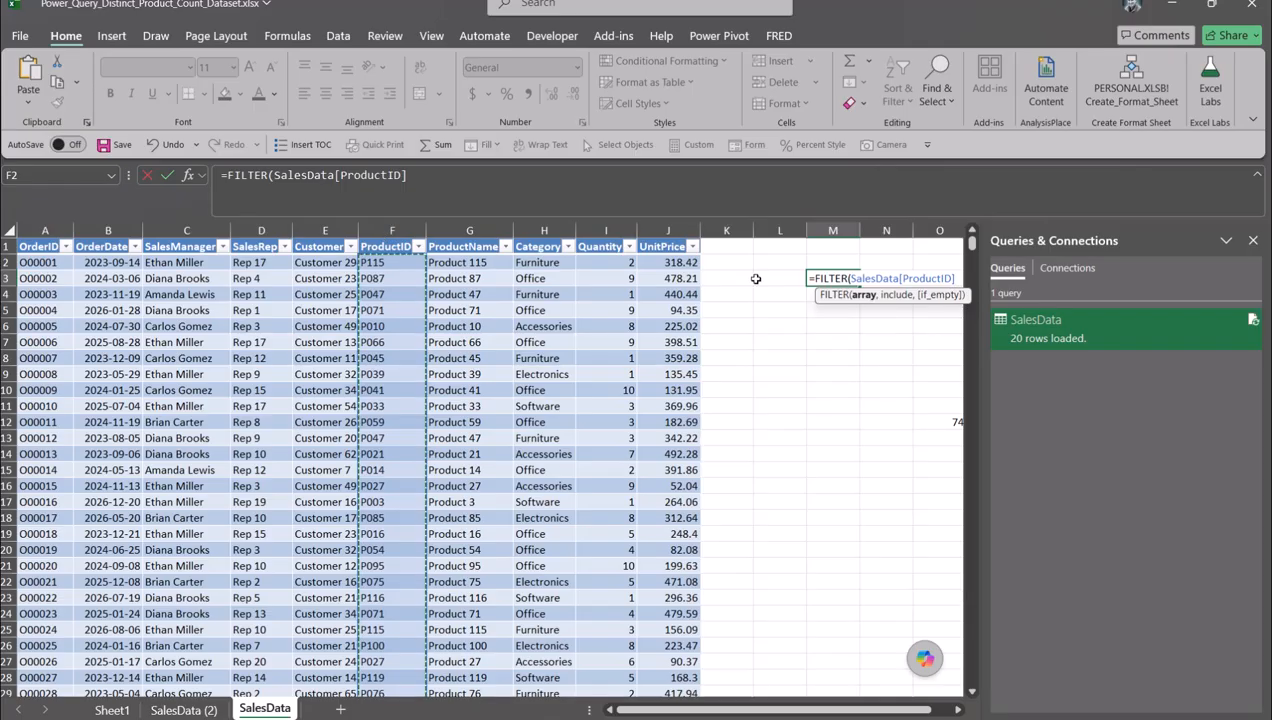
pyautogui.write(',')
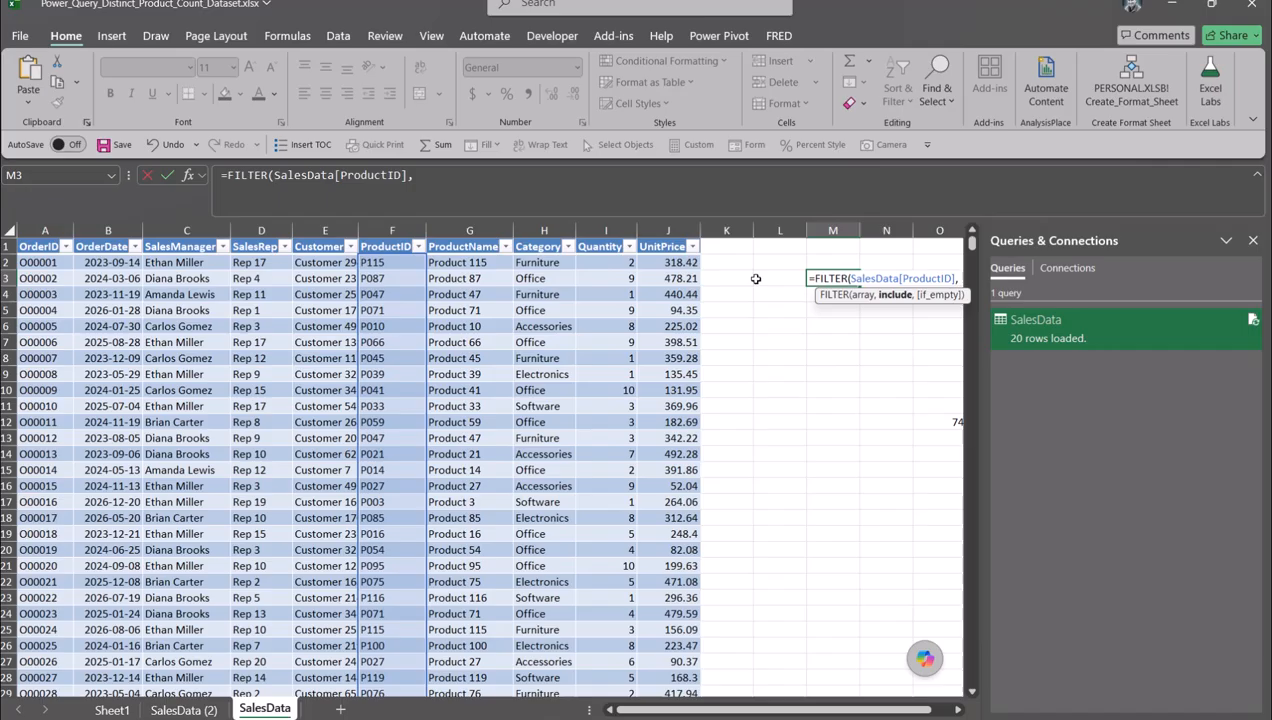
# Step: Add a parenthesised include condition to the FILTER formula requiring SalesData[SalesManager] to equal the name of the first data row's sales manager
pyautogui.write('(')
pyautogui.click(170, 232)
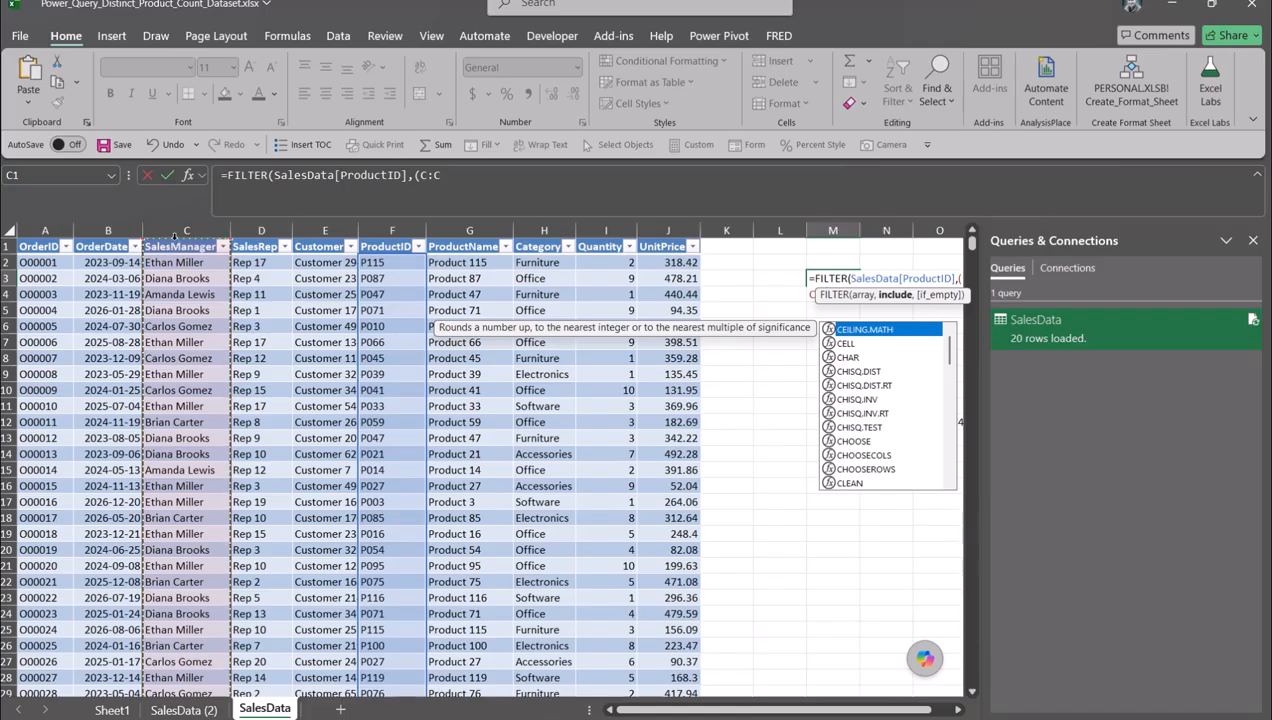
pyautogui.click(174, 238)
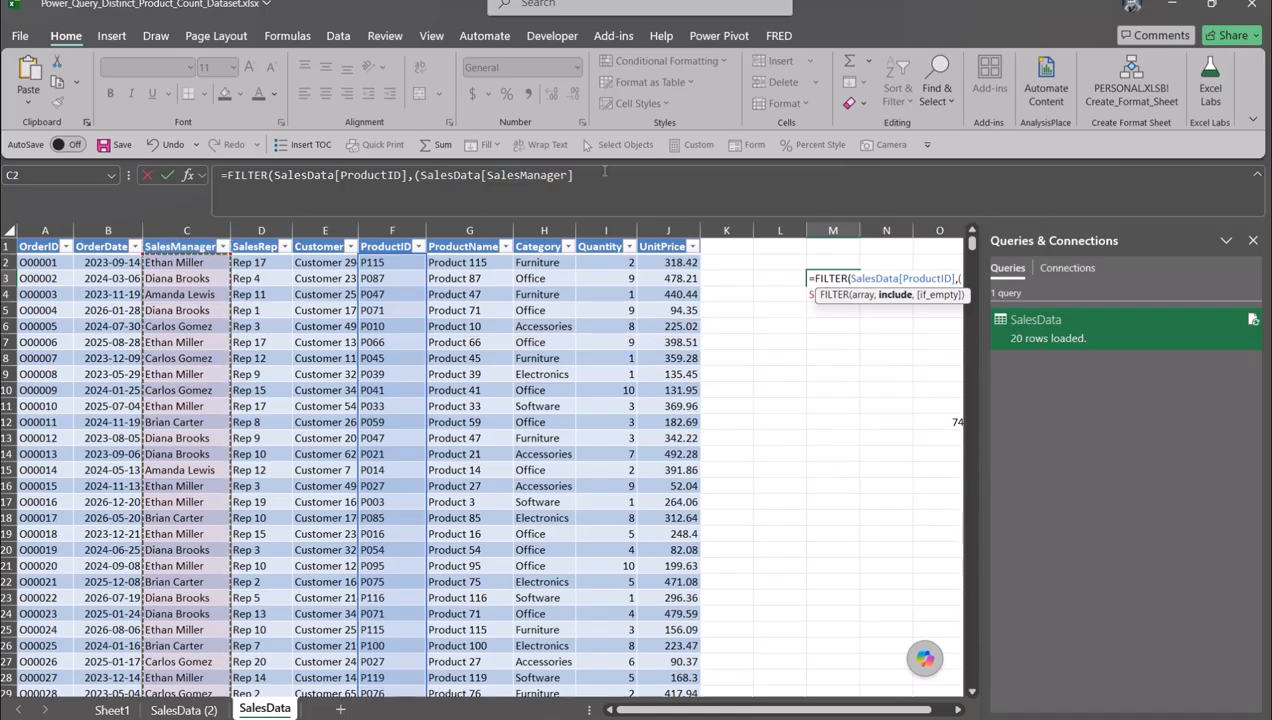
pyautogui.click(604, 172)
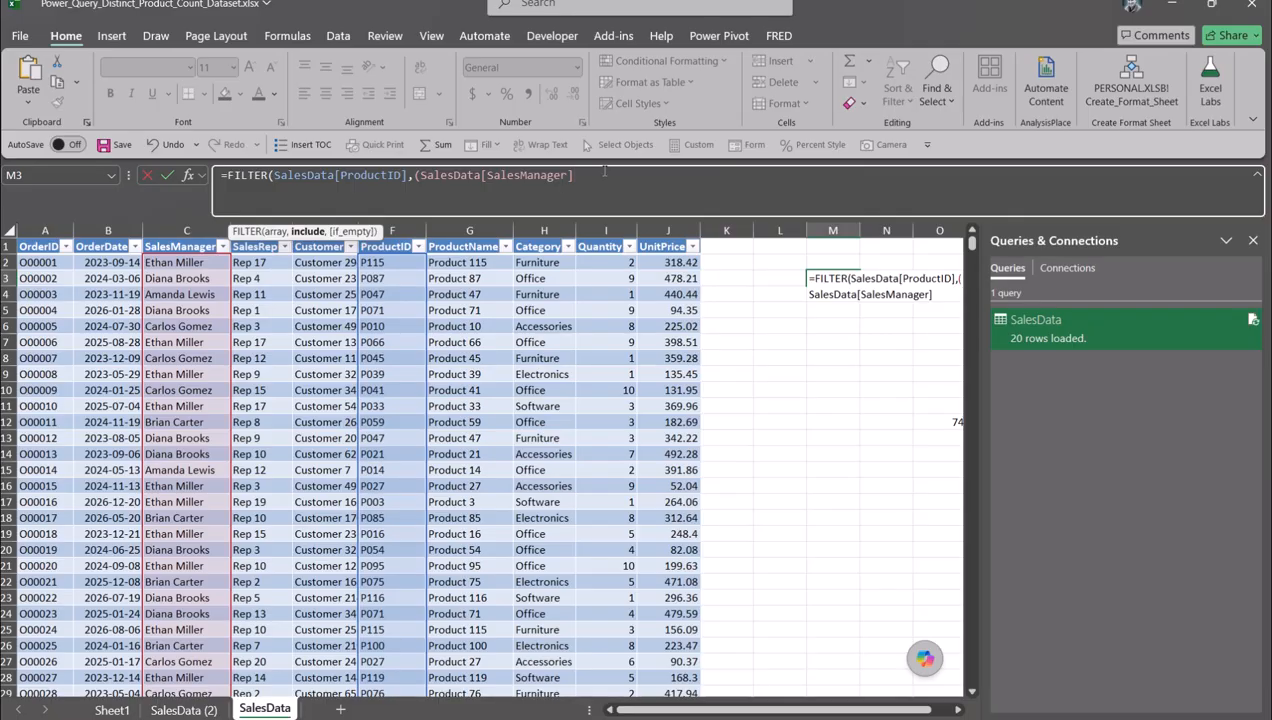
pyautogui.write('="Ethan Miller')
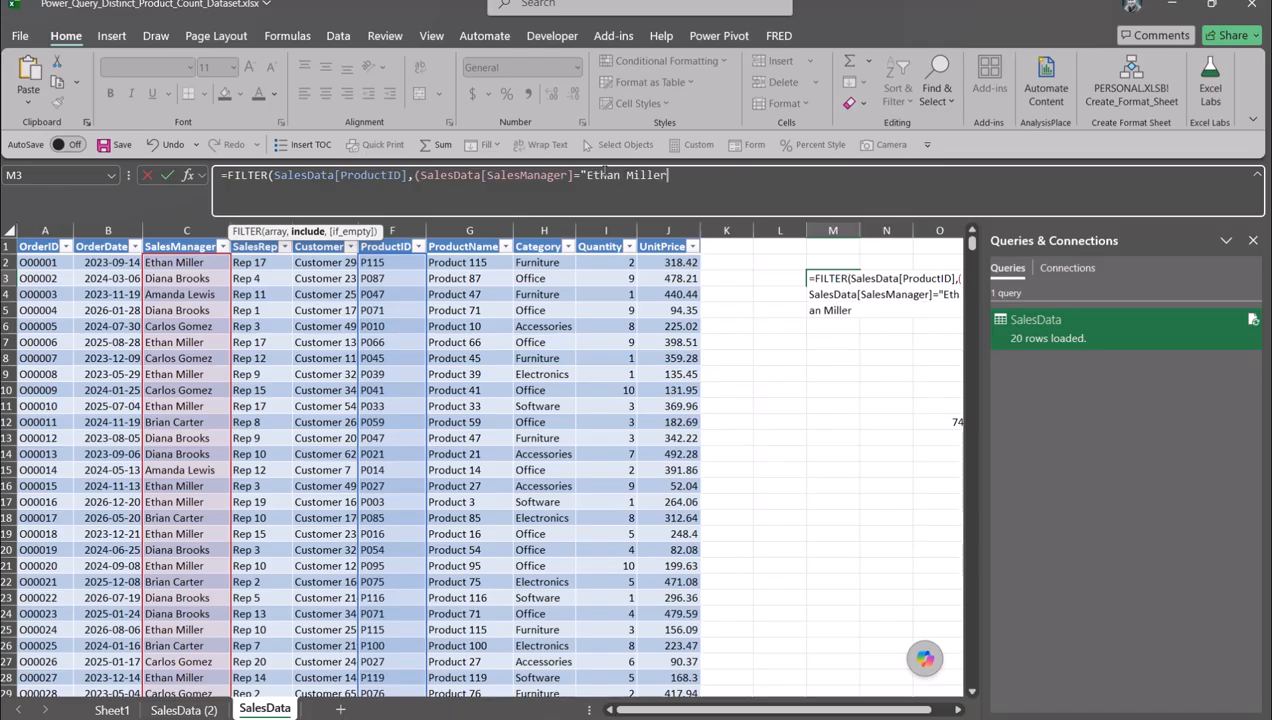
pyautogui.write('")')
# Step: Multiply by a second condition, (YEAR(SalesData[OrderDate])=2023), close the FILTER function and enter the formula
pyautogui.write('*')
pyautogui.click(112, 237)
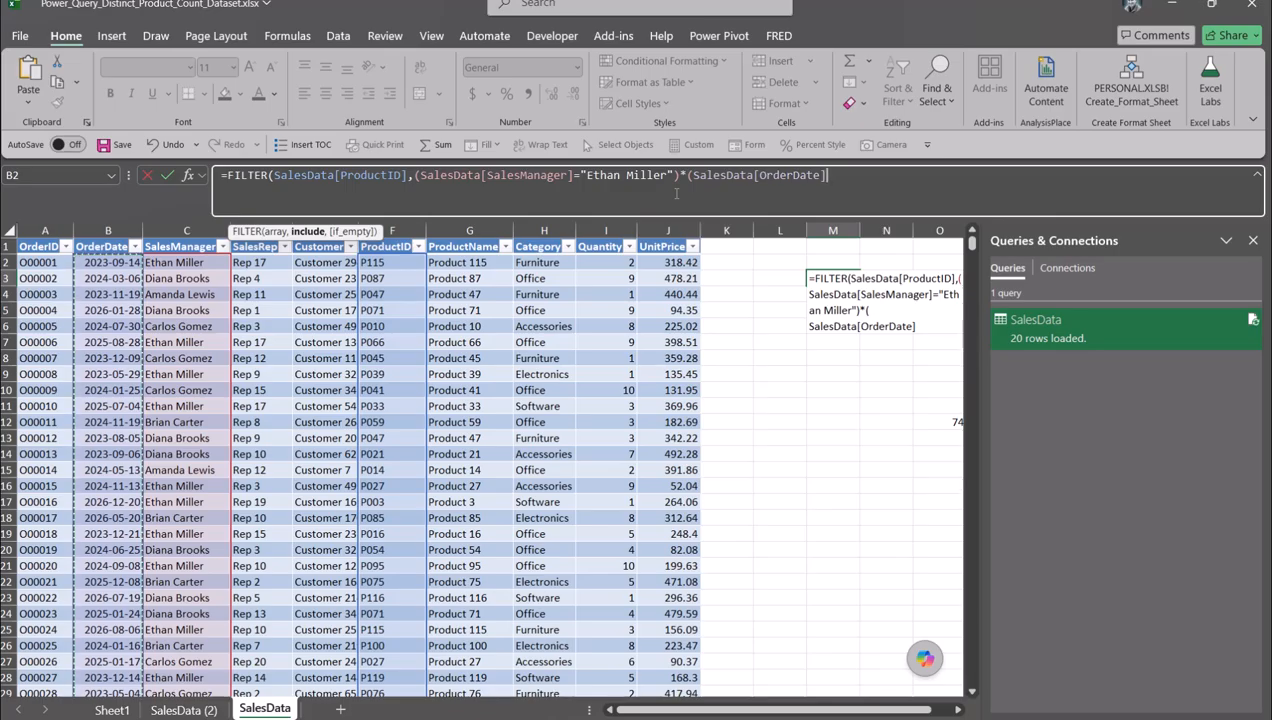
pyautogui.write(')')
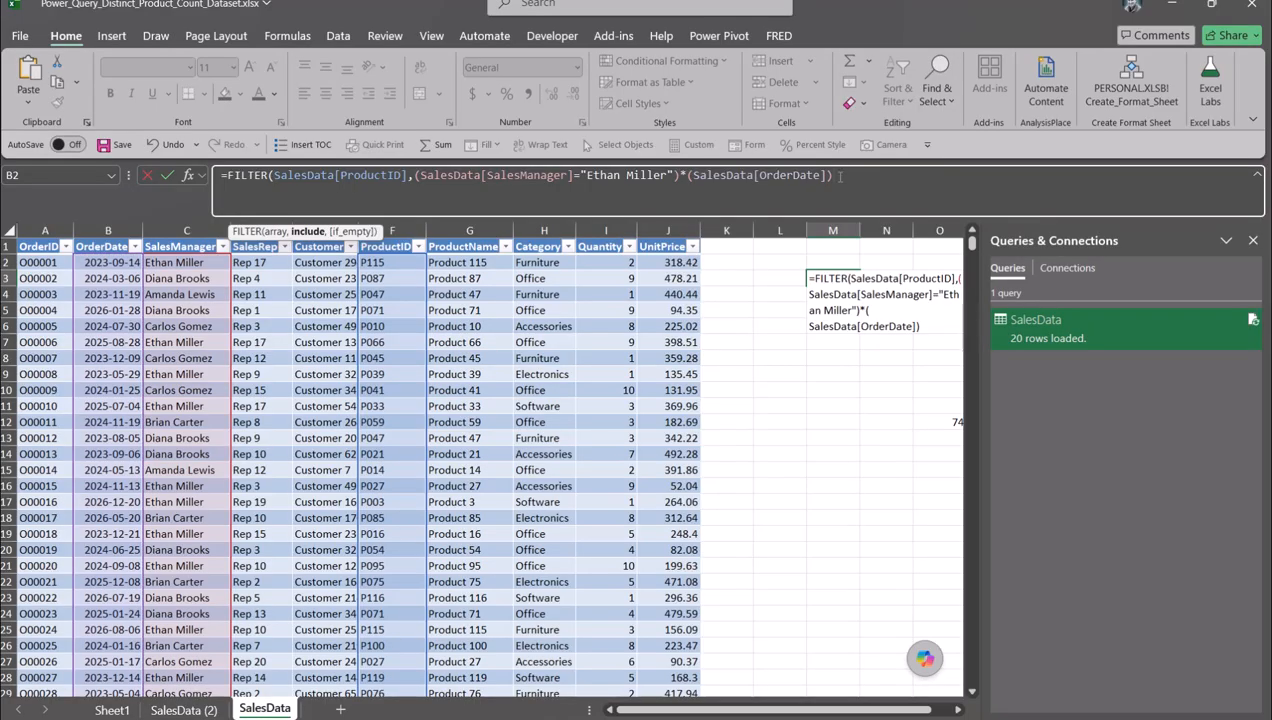
pyautogui.write('=20')
pyautogui.write('23')
pyautogui.write('(')
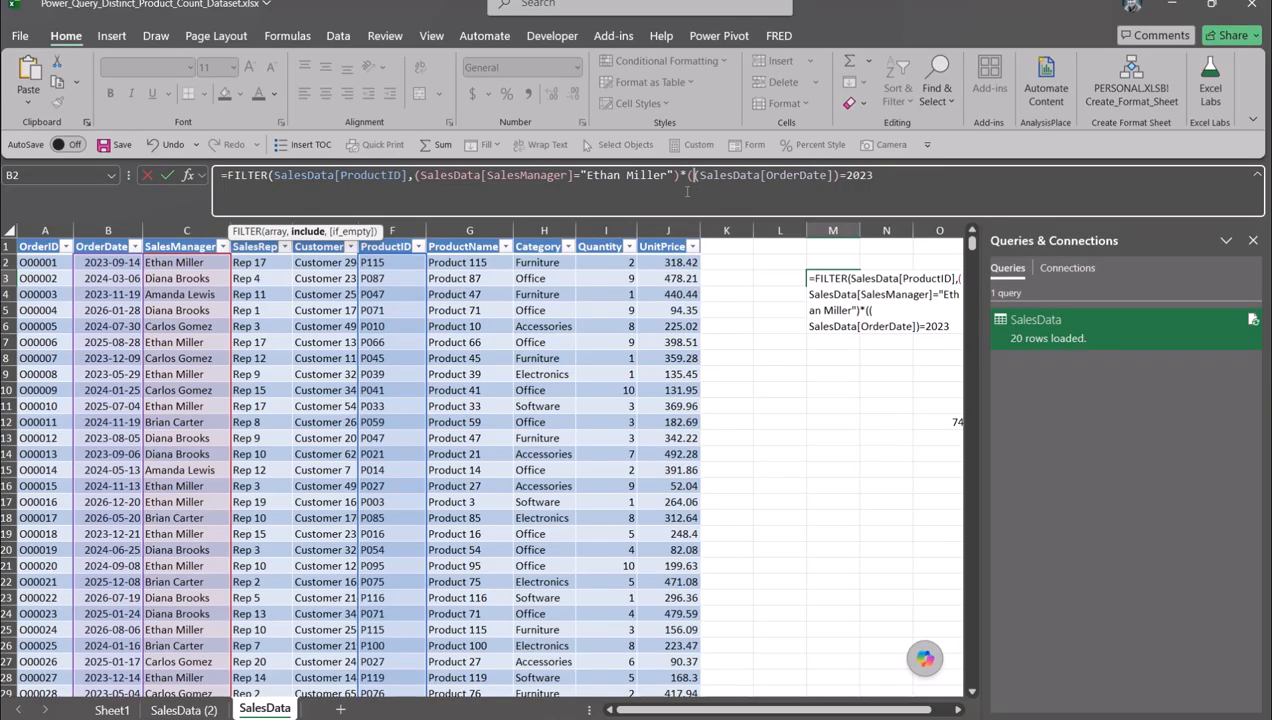
pyautogui.write('YEAR')
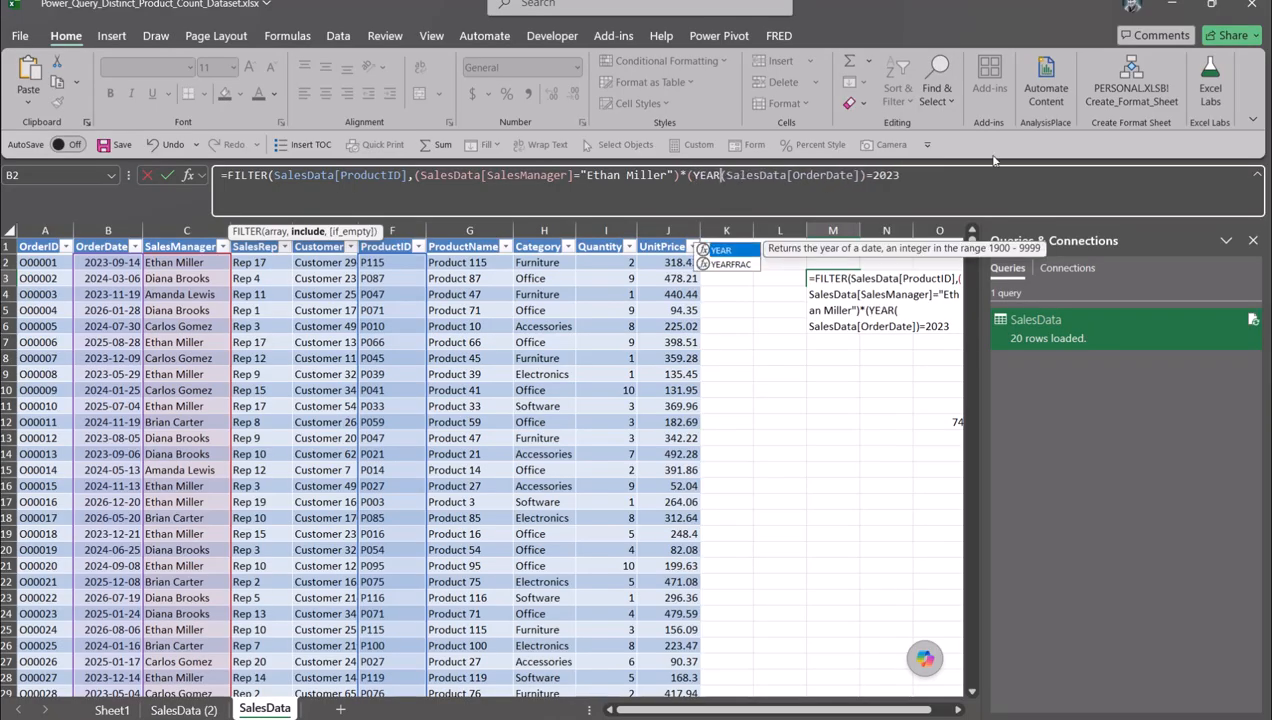
pyautogui.click(926, 172)
pyautogui.write(')')
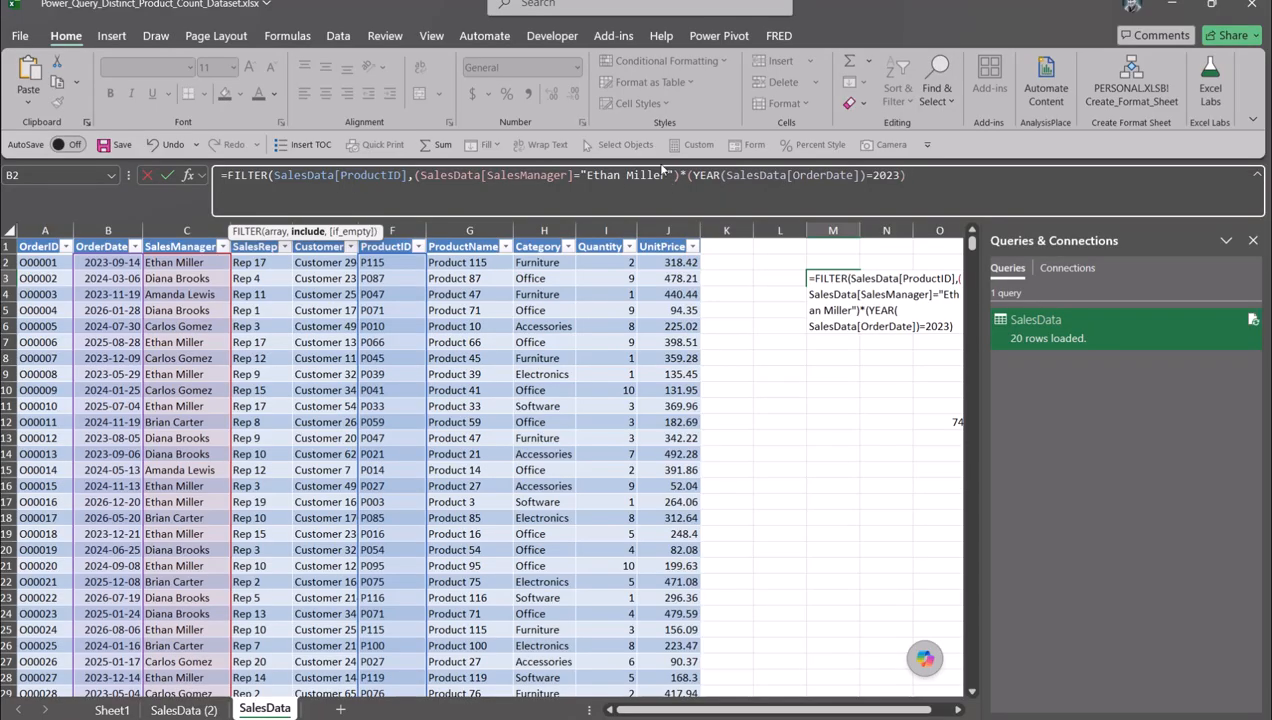
pyautogui.write(')')
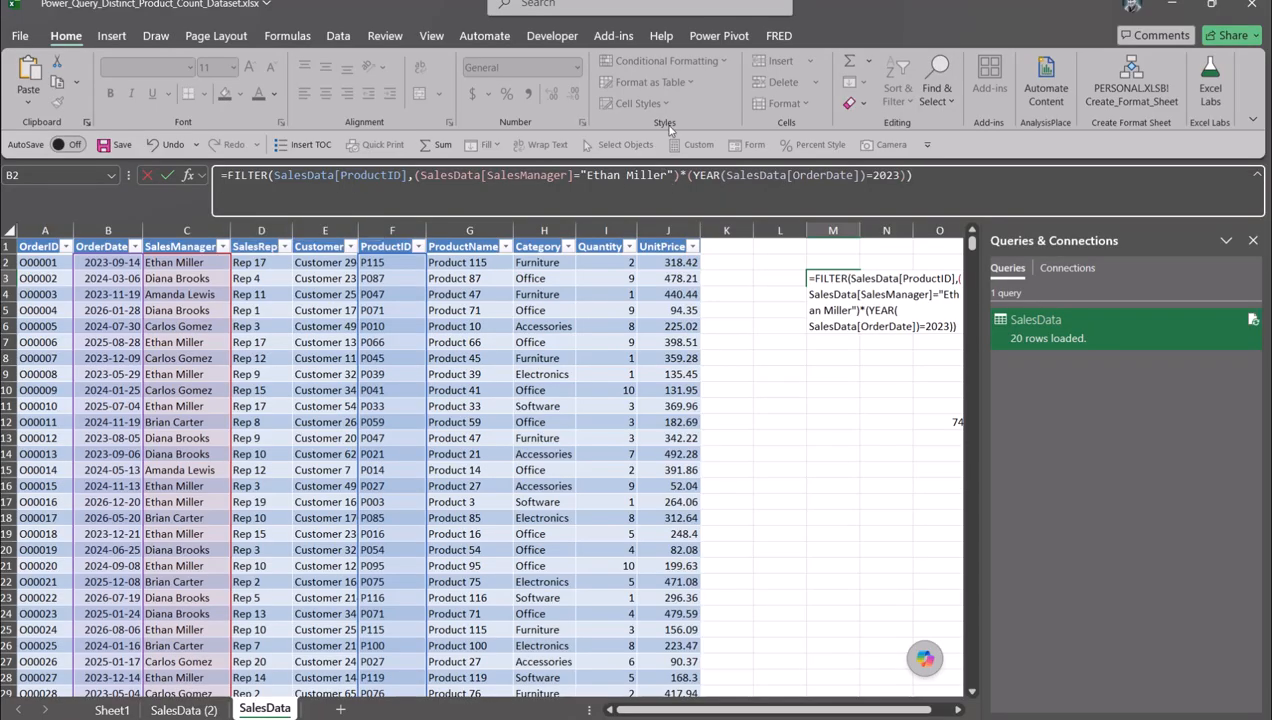
pyautogui.press('Return')
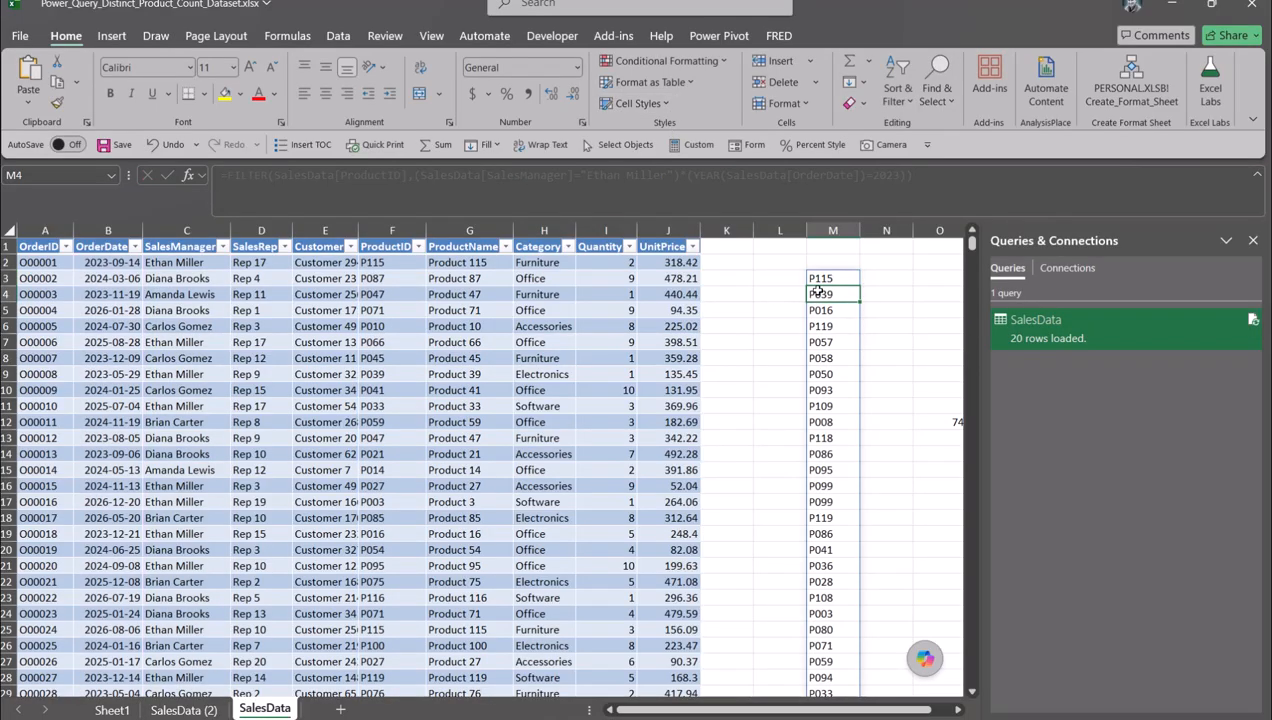
# Step: Select the whole spilled product list to check its count, and wrap the FILTER formula in M3 in UNIQUE
pyautogui.click(842, 277)
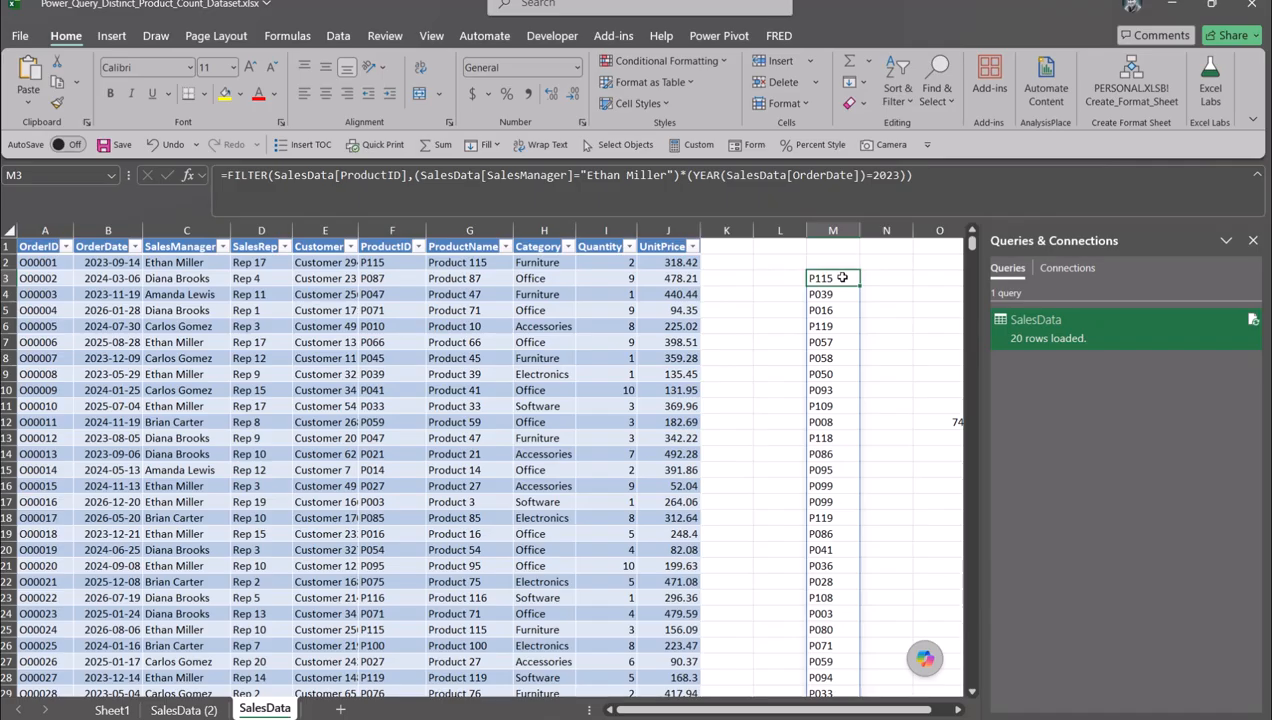
pyautogui.hotkey('ctrl', 'shift', 'Down')
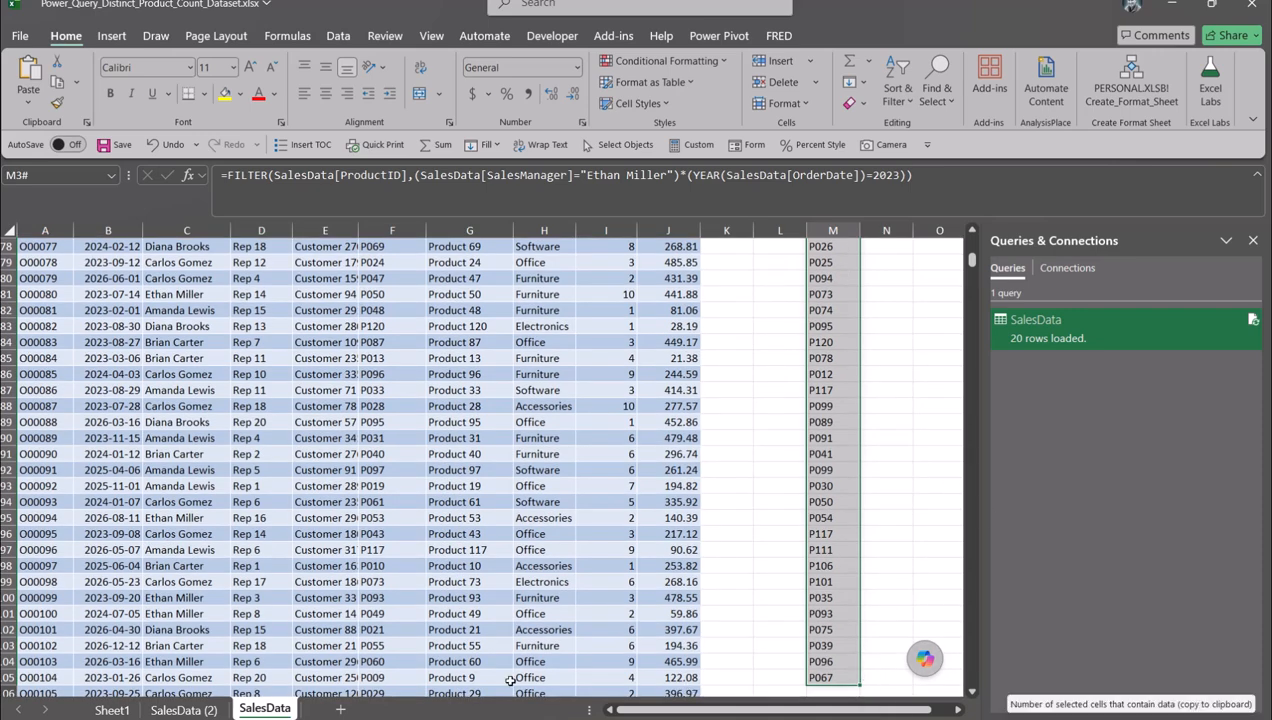
pyautogui.click(172, 707)
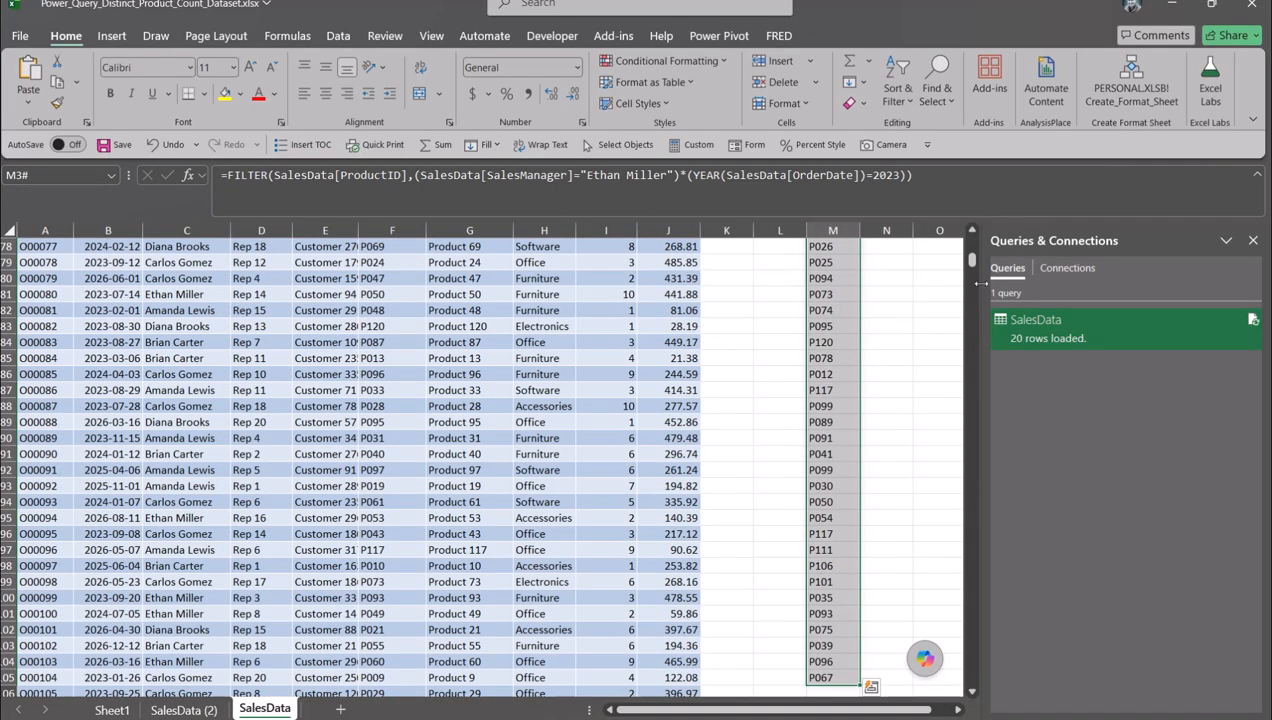
pyautogui.moveTo(971, 260); pyautogui.dragTo(973, 242)
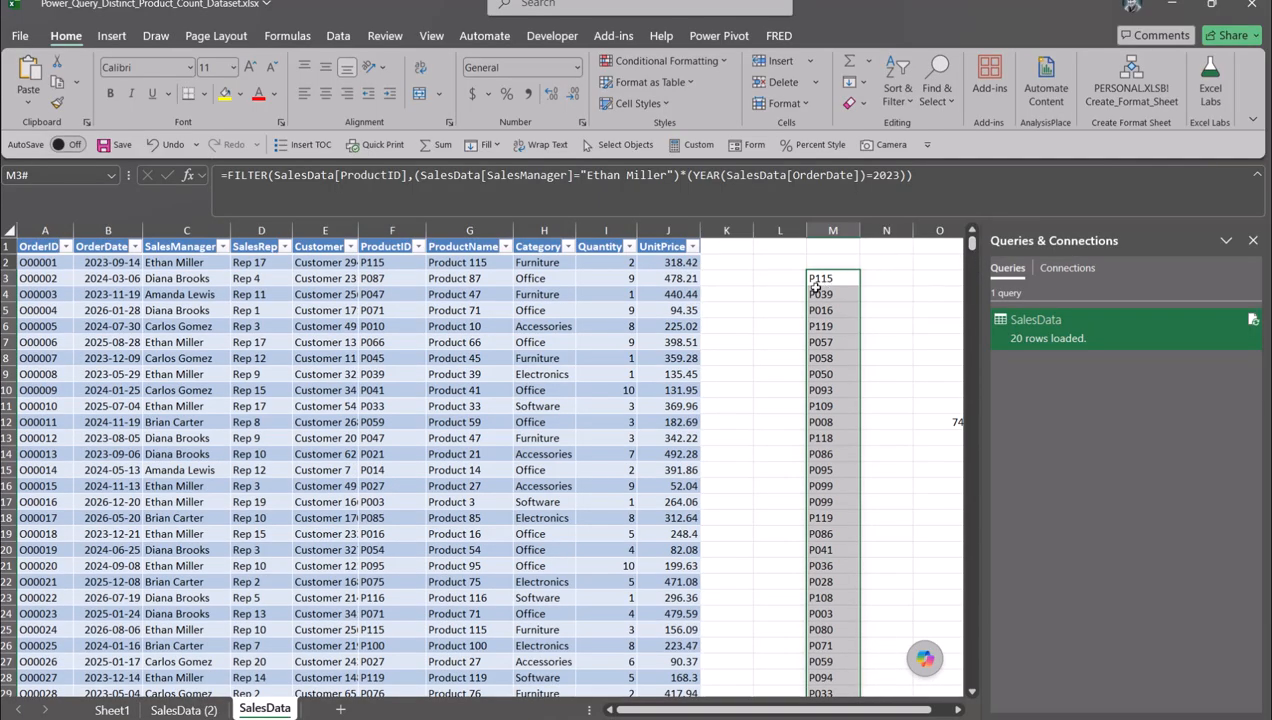
pyautogui.click(231, 175)
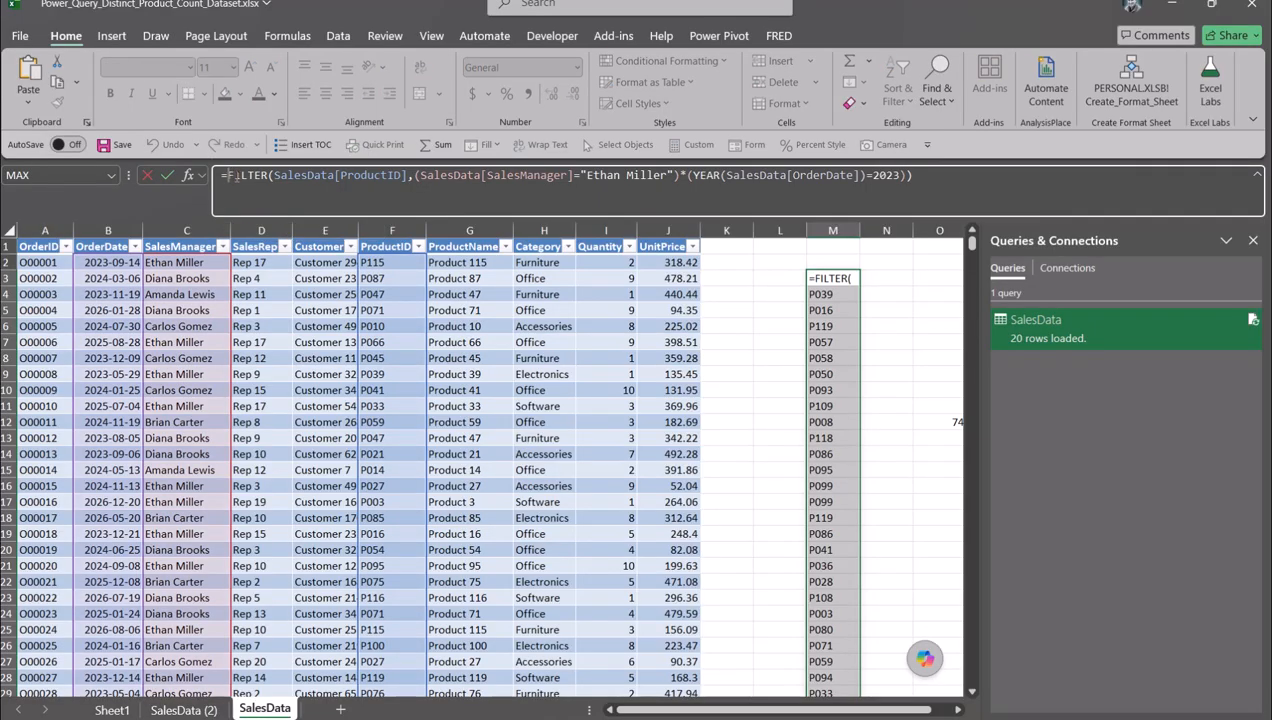
pyautogui.write('Unique')
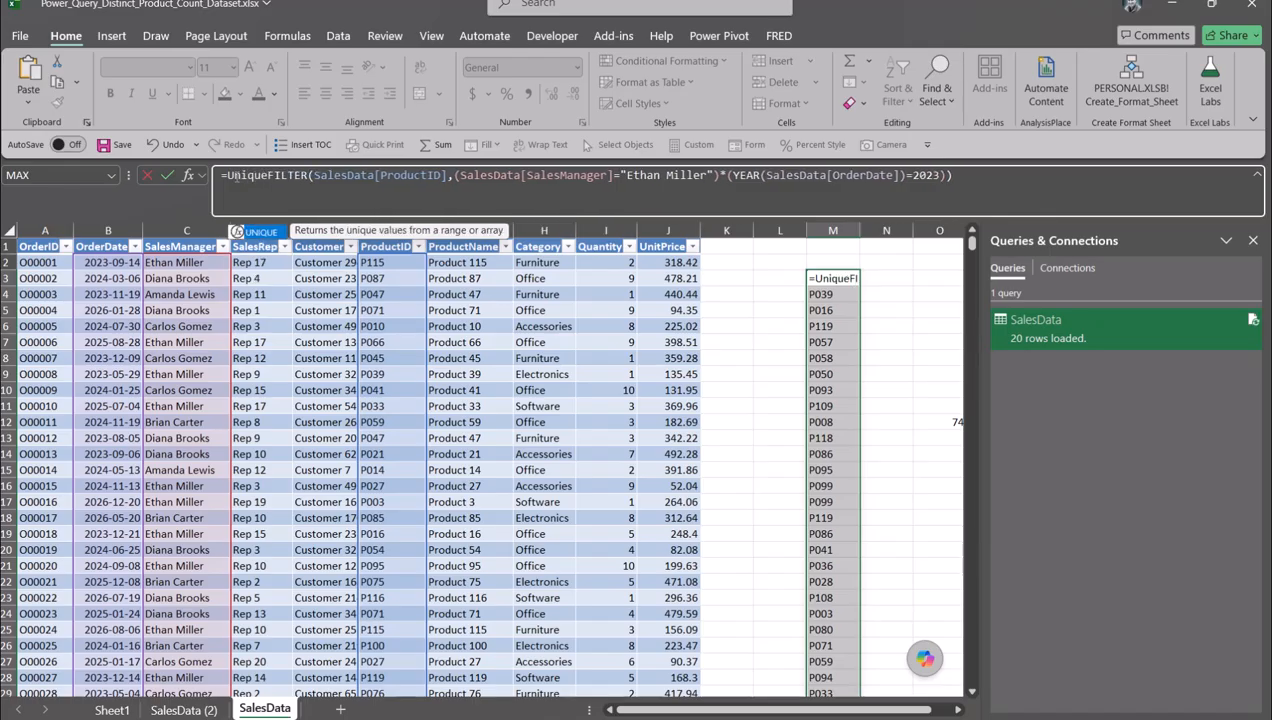
pyautogui.press('Tab')
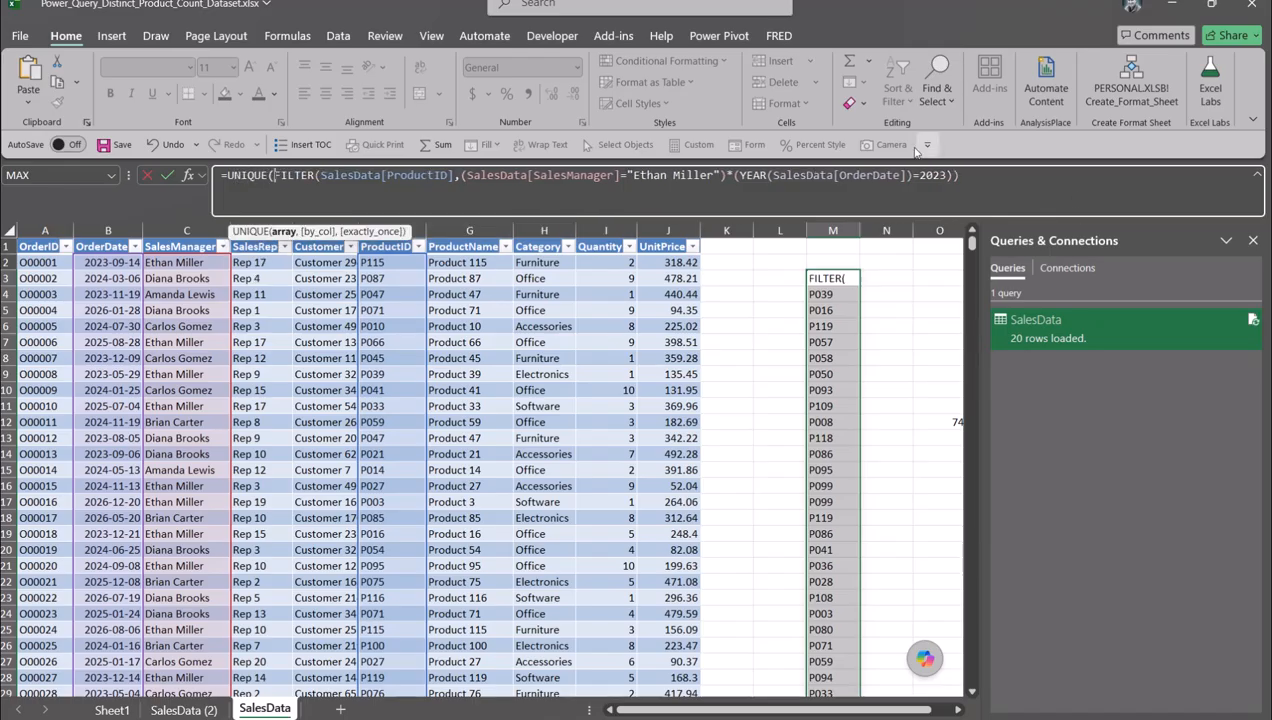
pyautogui.click(982, 172)
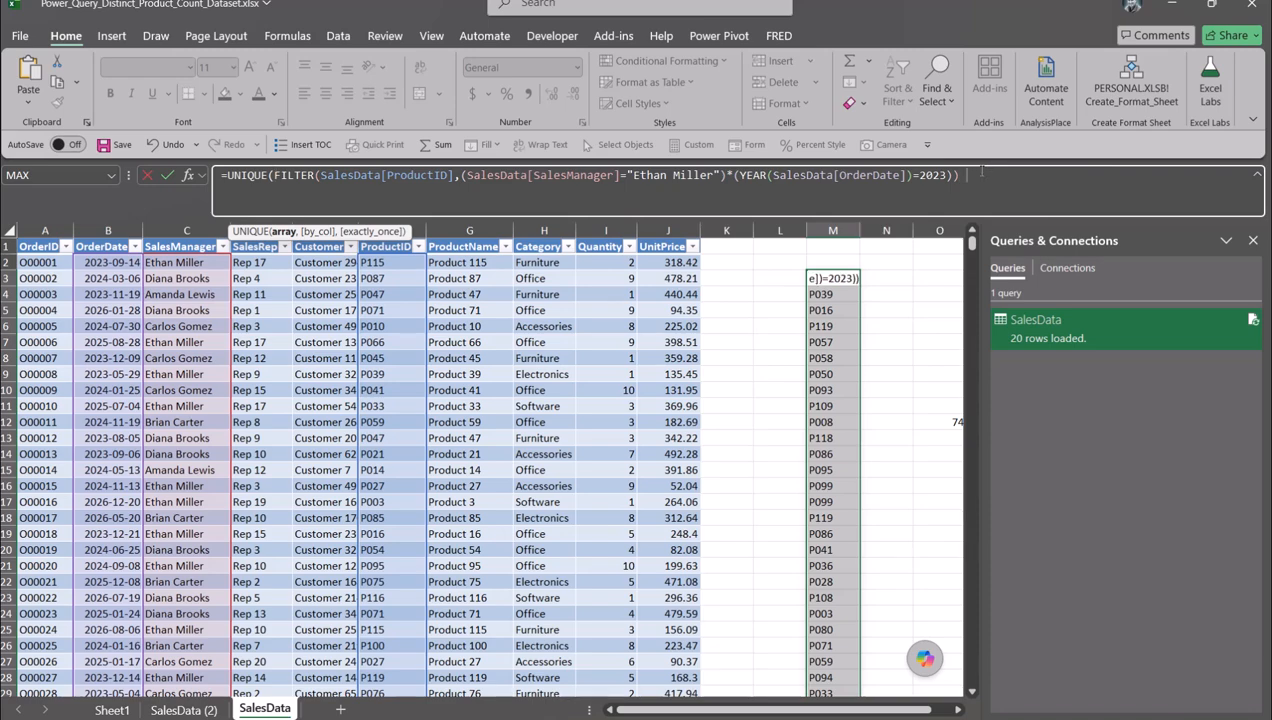
pyautogui.press('Return')
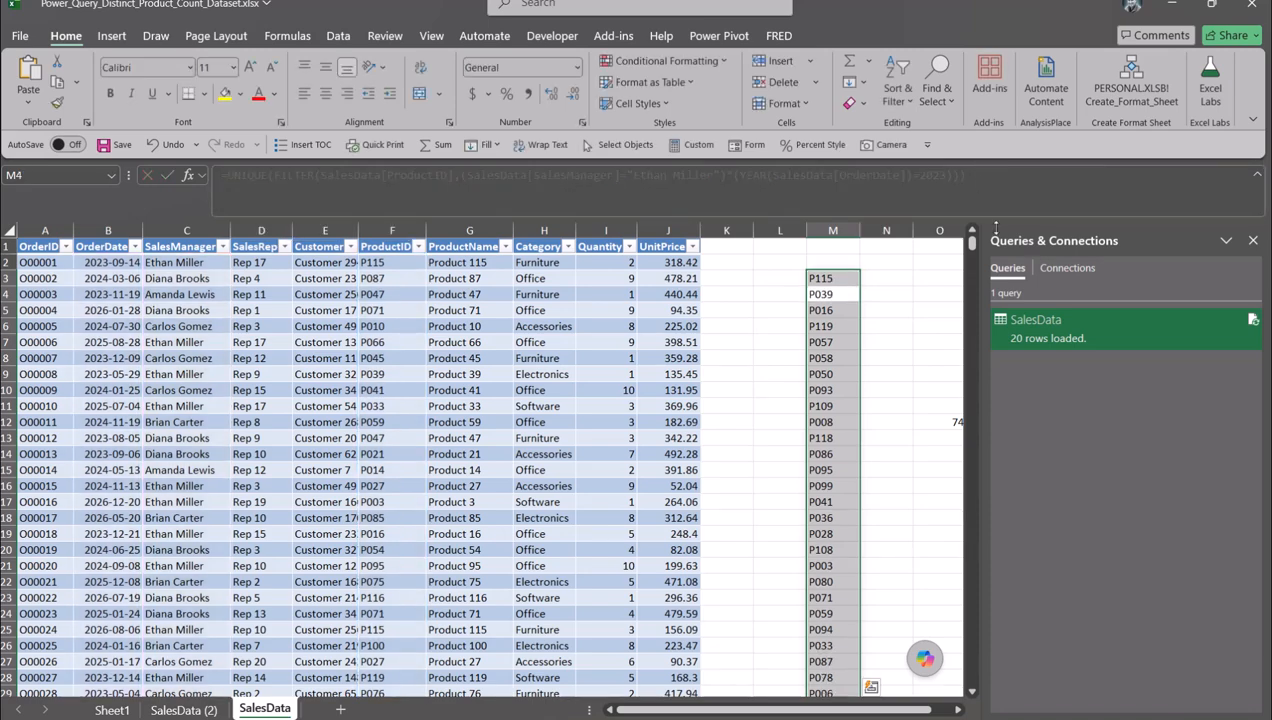
# Step: Check the count of the spilled unique product IDs, and wrap the UNIQUE formula in M3 in ROWS
pyautogui.click(840, 280)
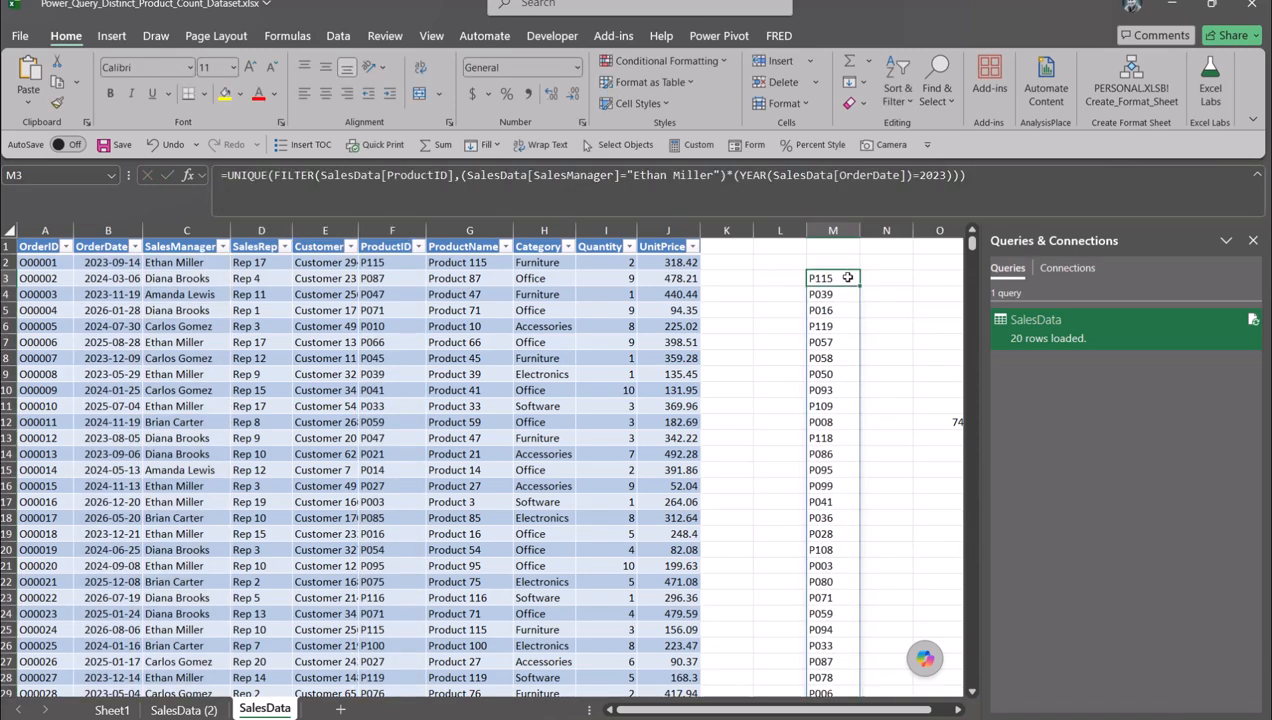
pyautogui.hotkey('ctrl', 'shift', 'Down')
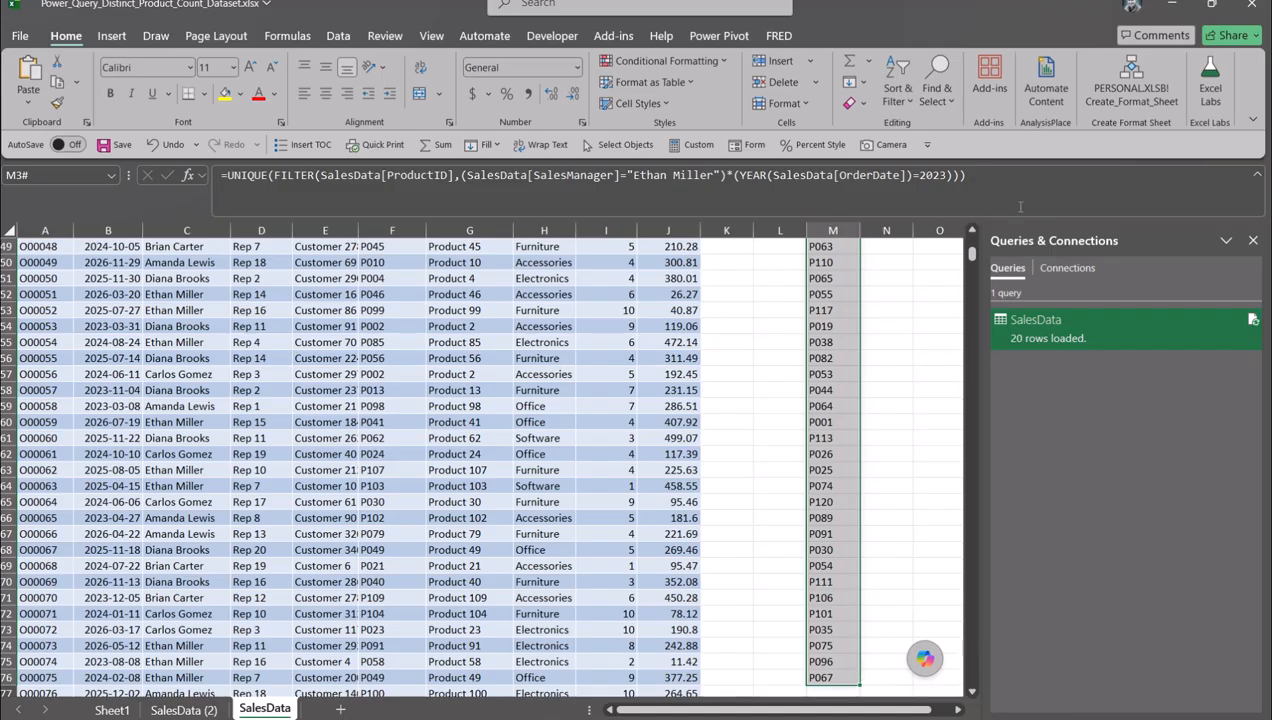
pyautogui.moveTo(969, 256); pyautogui.dragTo(969, 238)
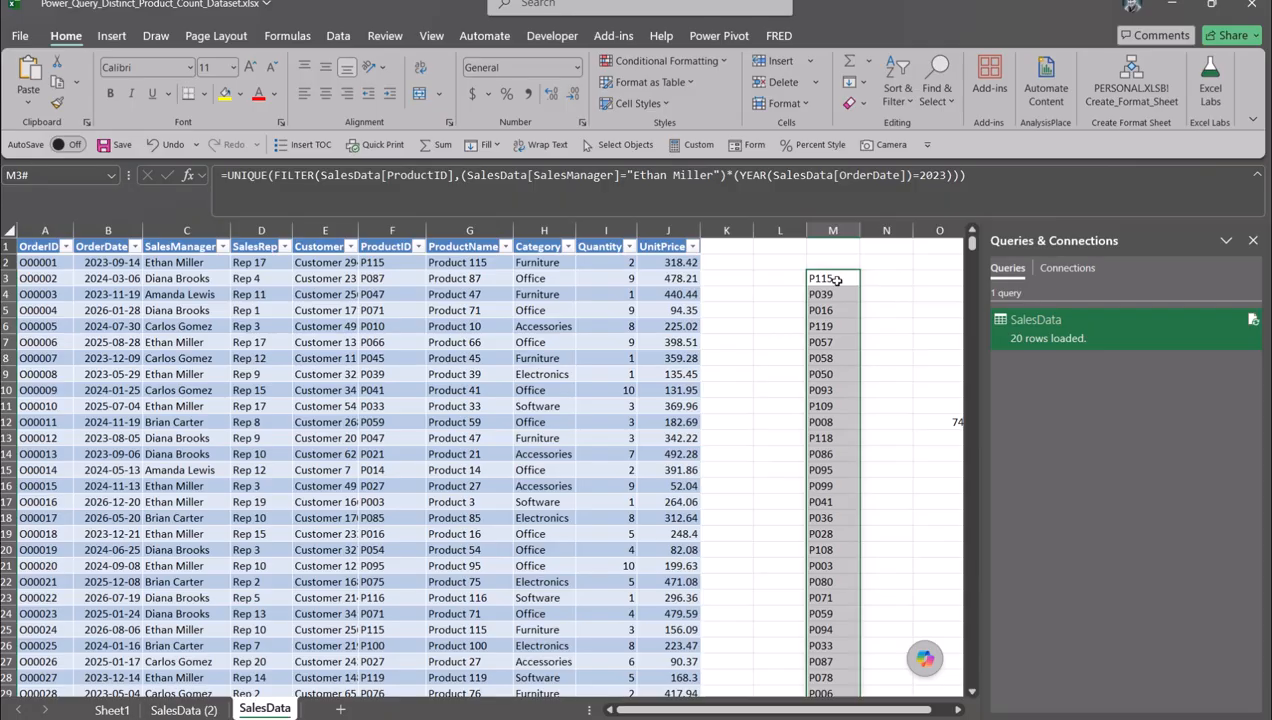
pyautogui.click(836, 280)
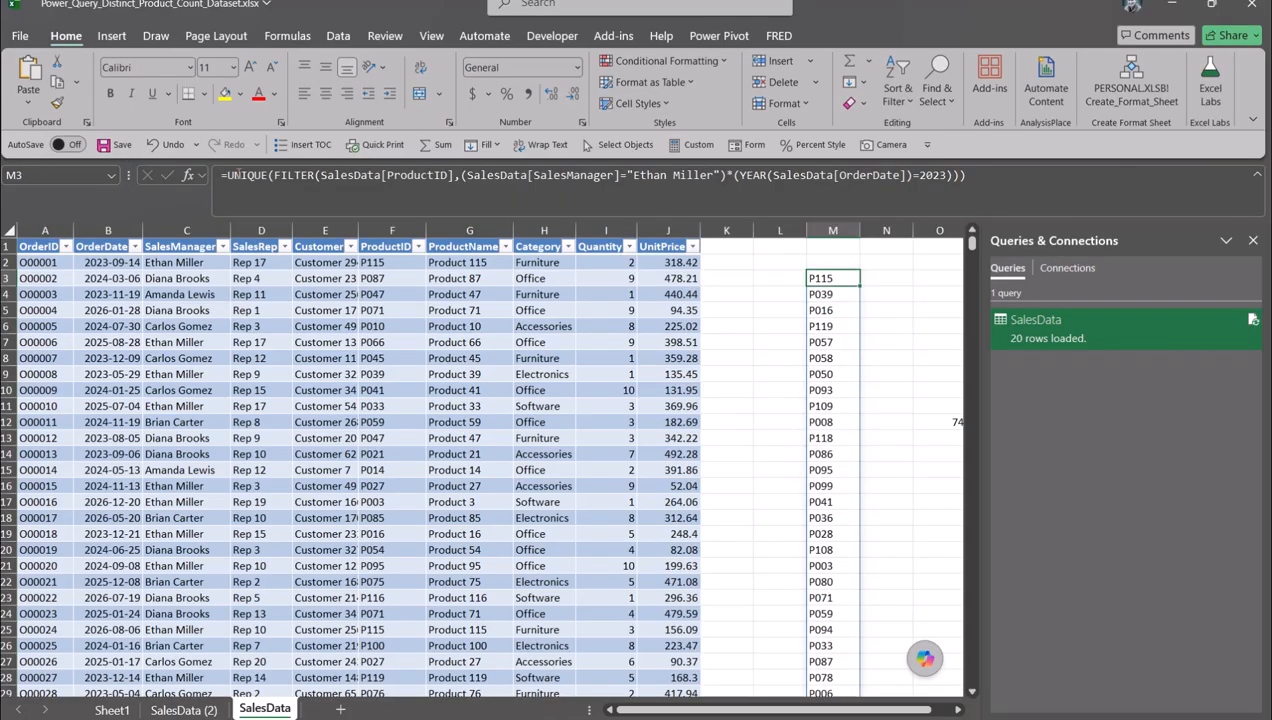
pyautogui.click(227, 175)
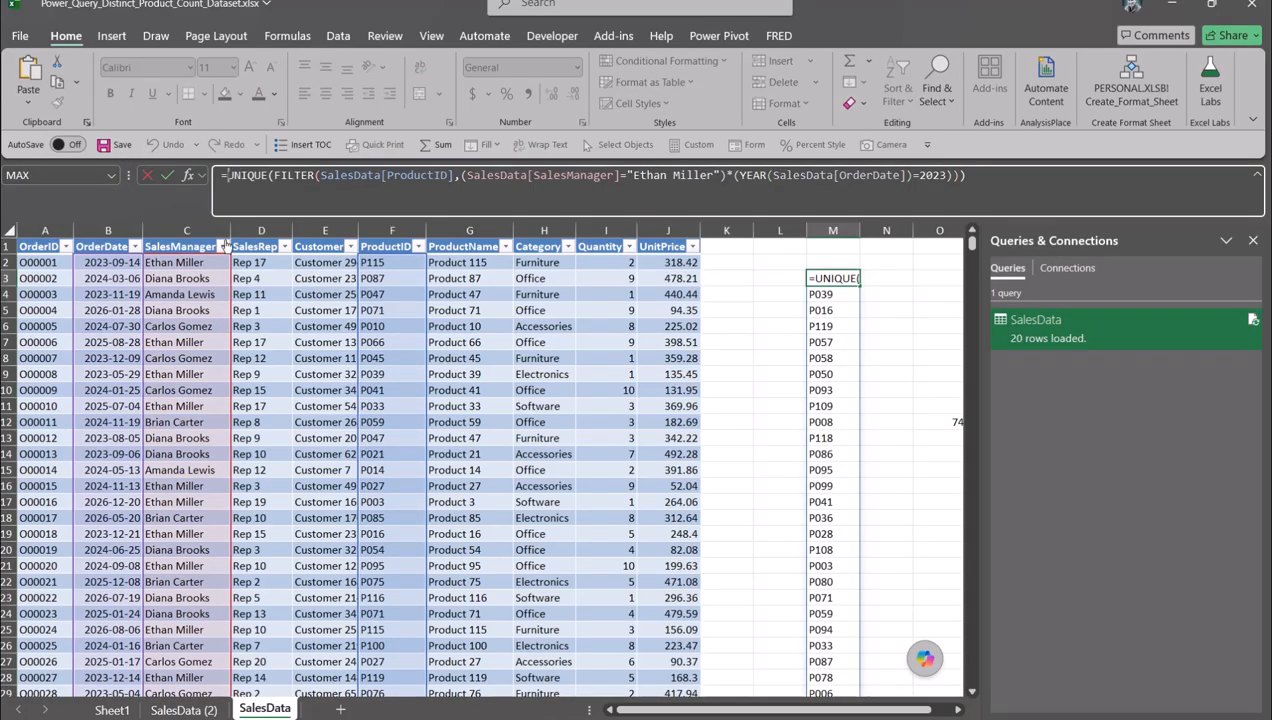
pyautogui.write('rows')
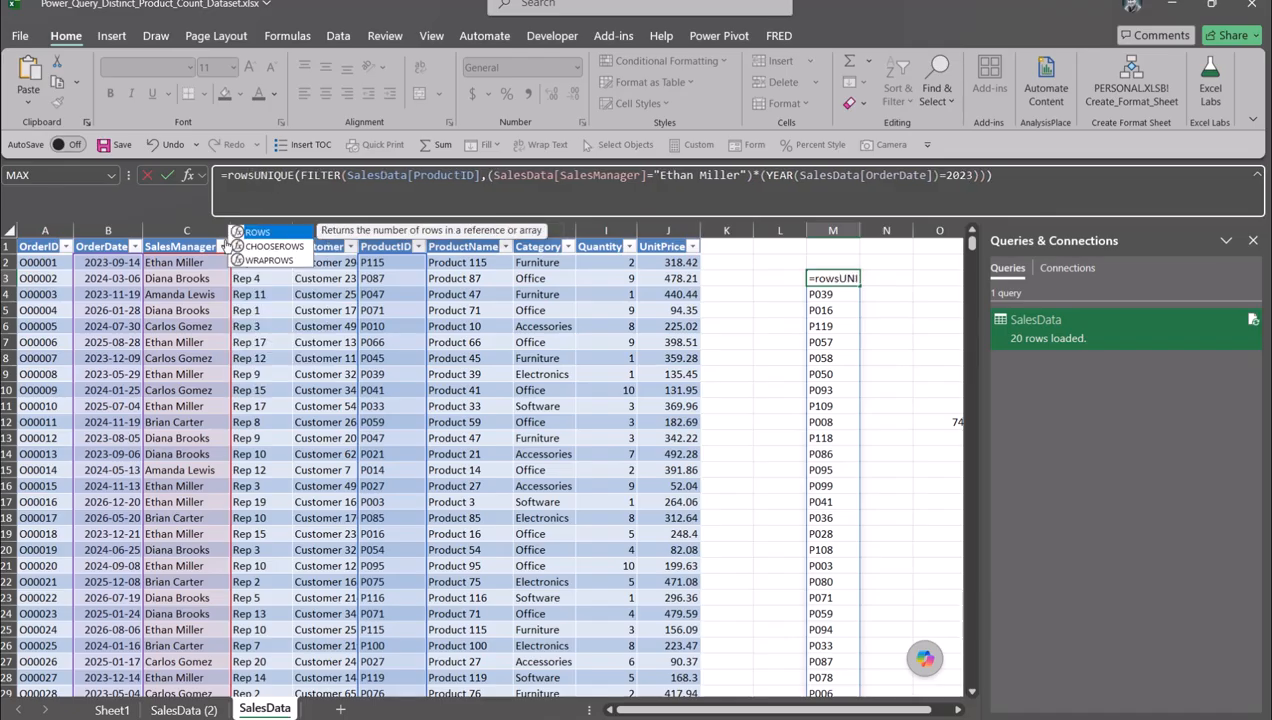
pyautogui.write('(')
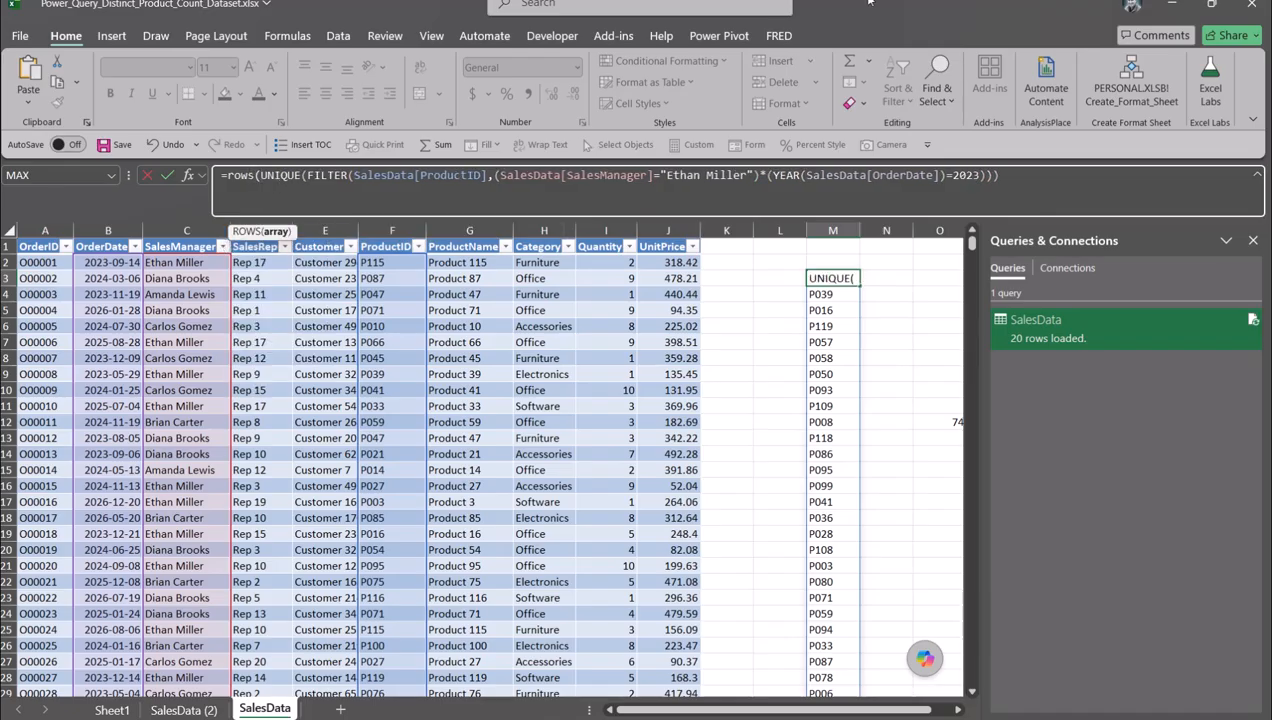
pyautogui.click(1045, 170)
pyautogui.write(')')
pyautogui.press('Return')
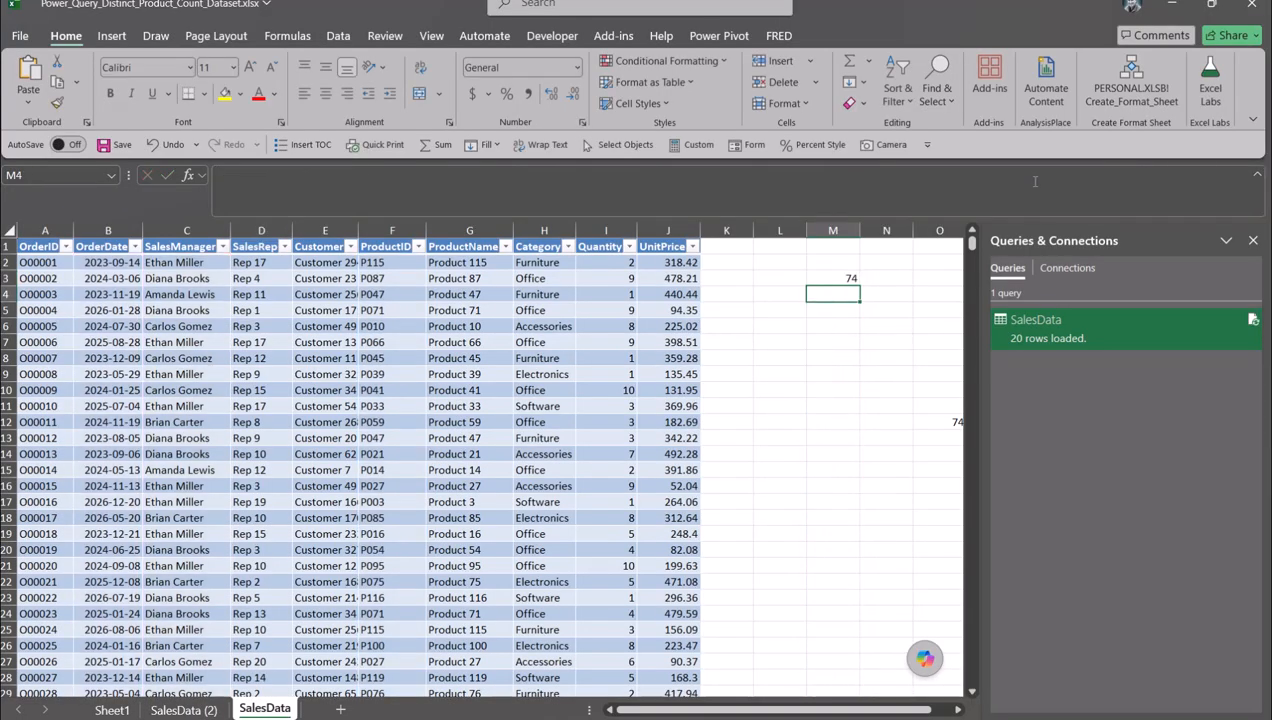
# Step: Compare the M3 formula result with the same manager's 2023 # Of Products value on the SalesData (2) sheet
pyautogui.click(850, 277)
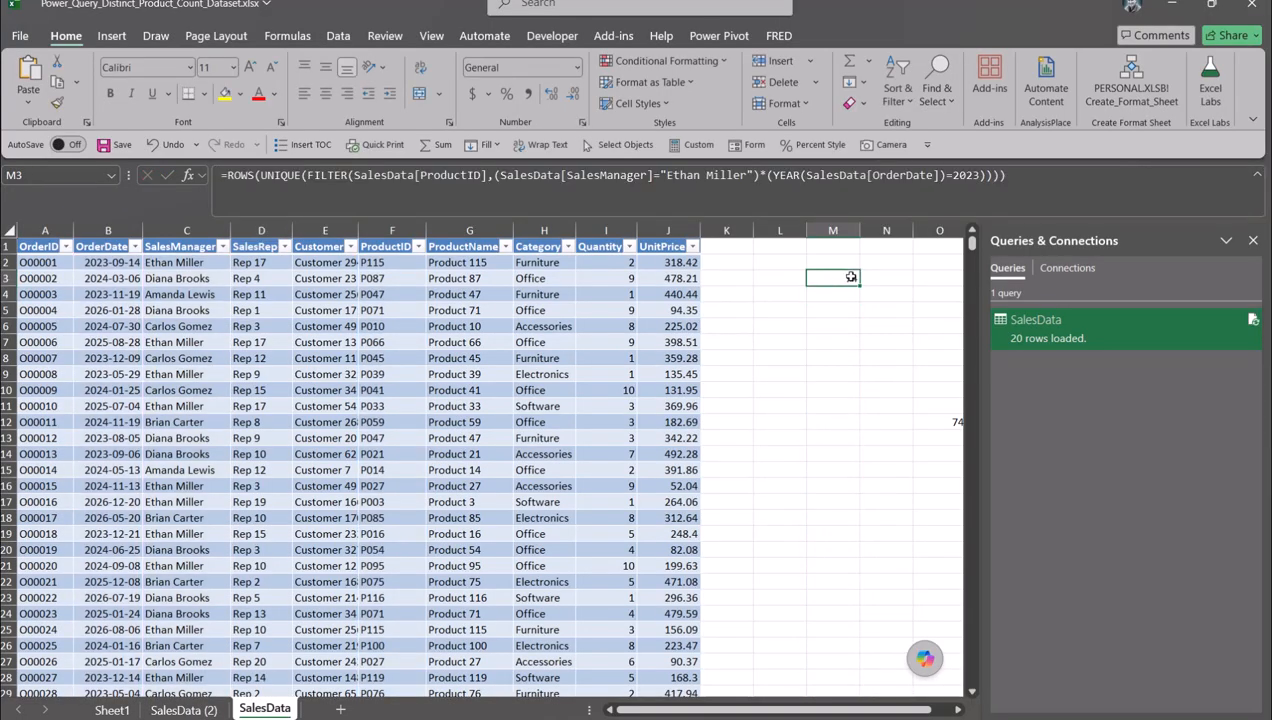
pyautogui.click(158, 708)
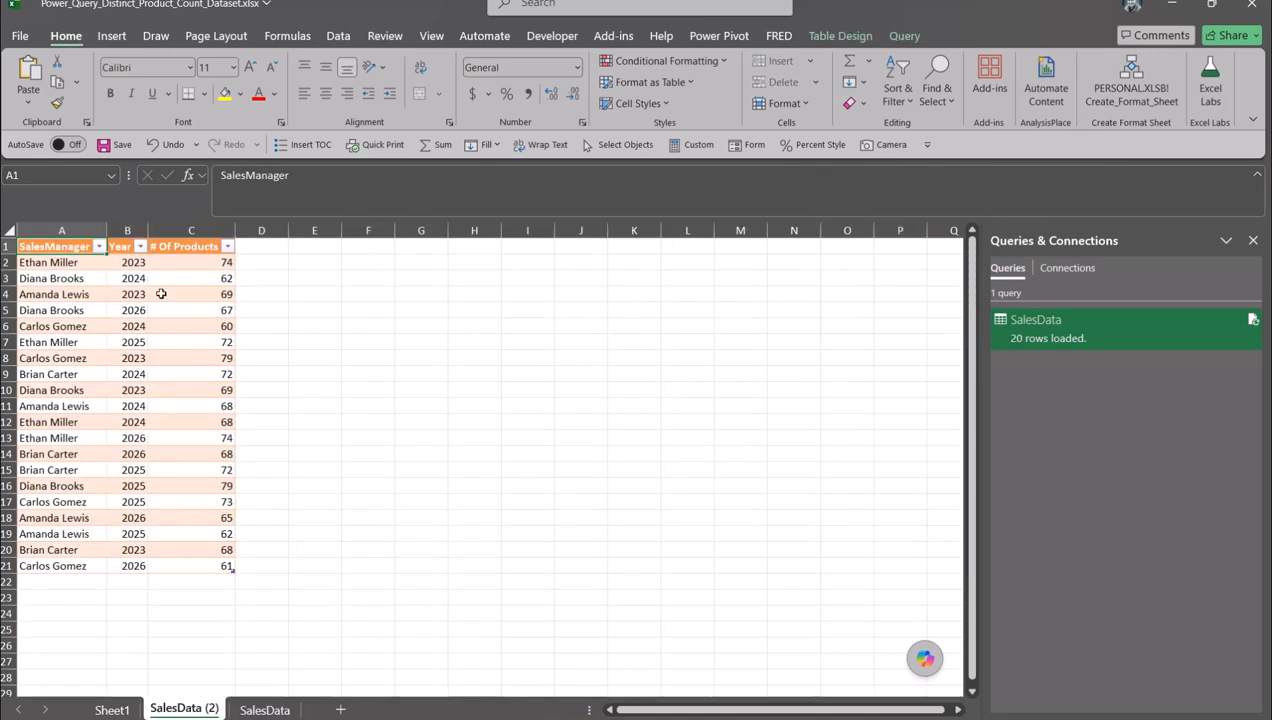
pyautogui.click(263, 710)
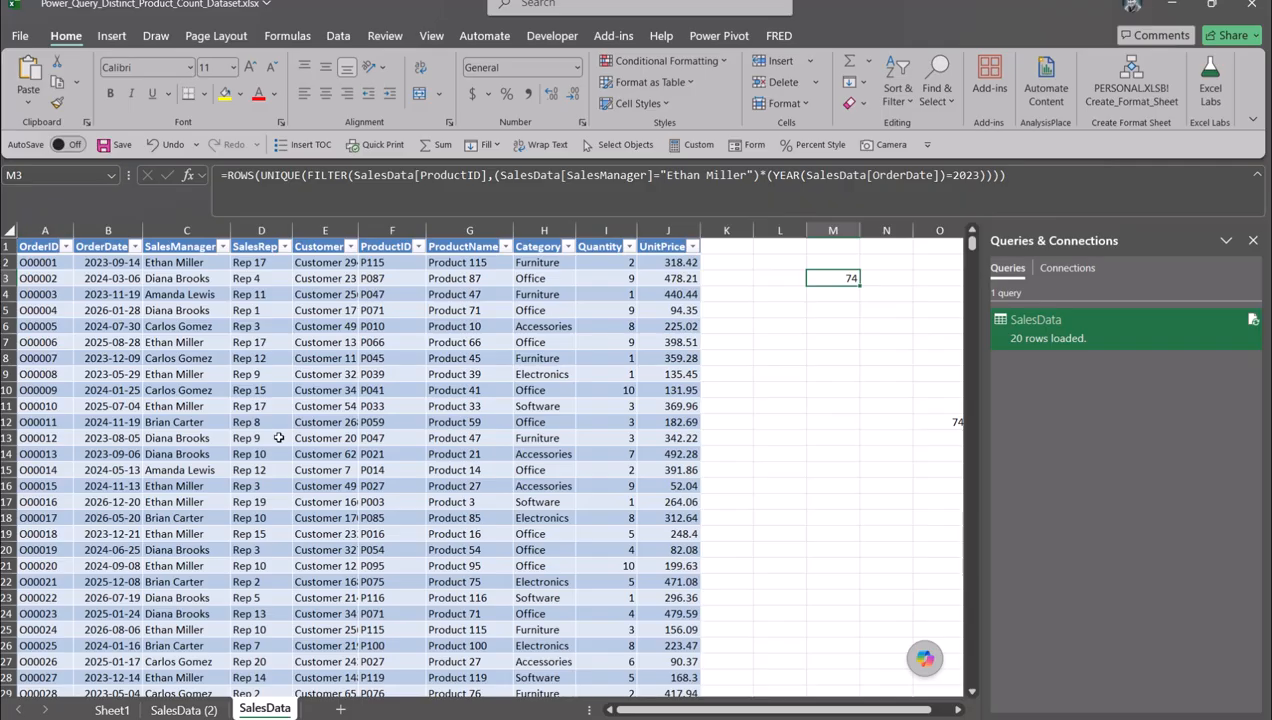
pyautogui.click(163, 711)
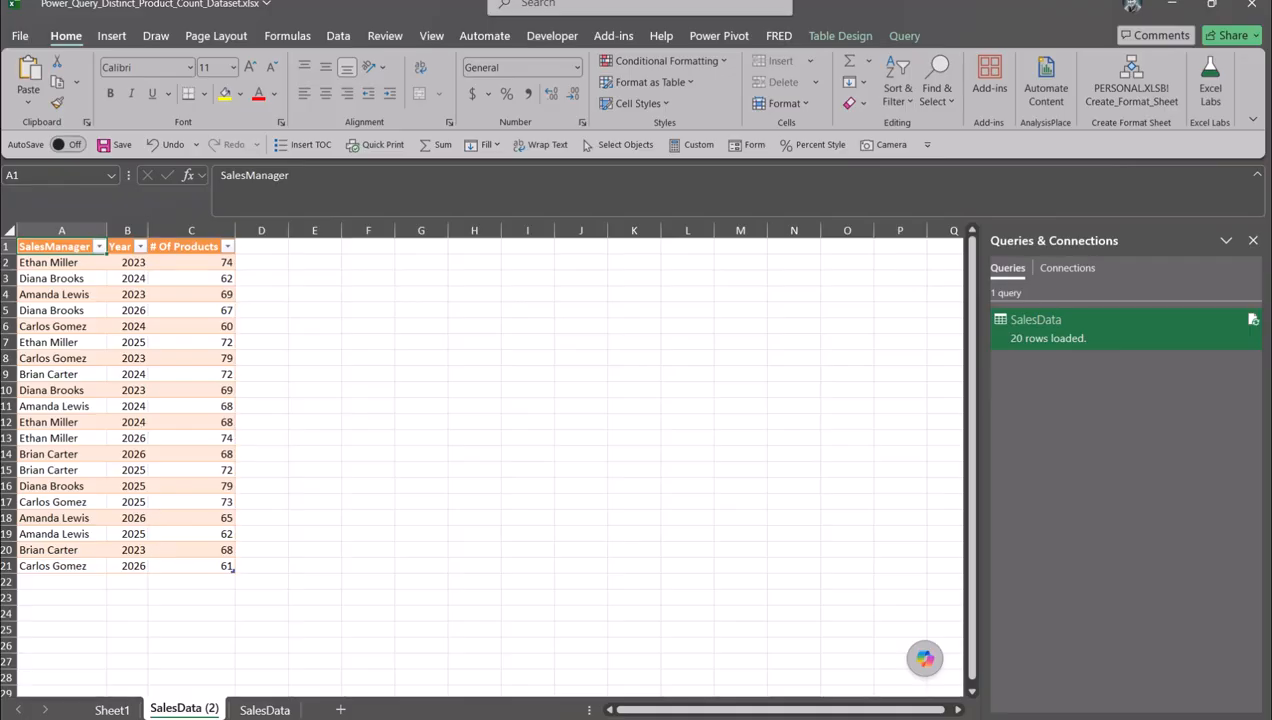
pyautogui.click(266, 710)
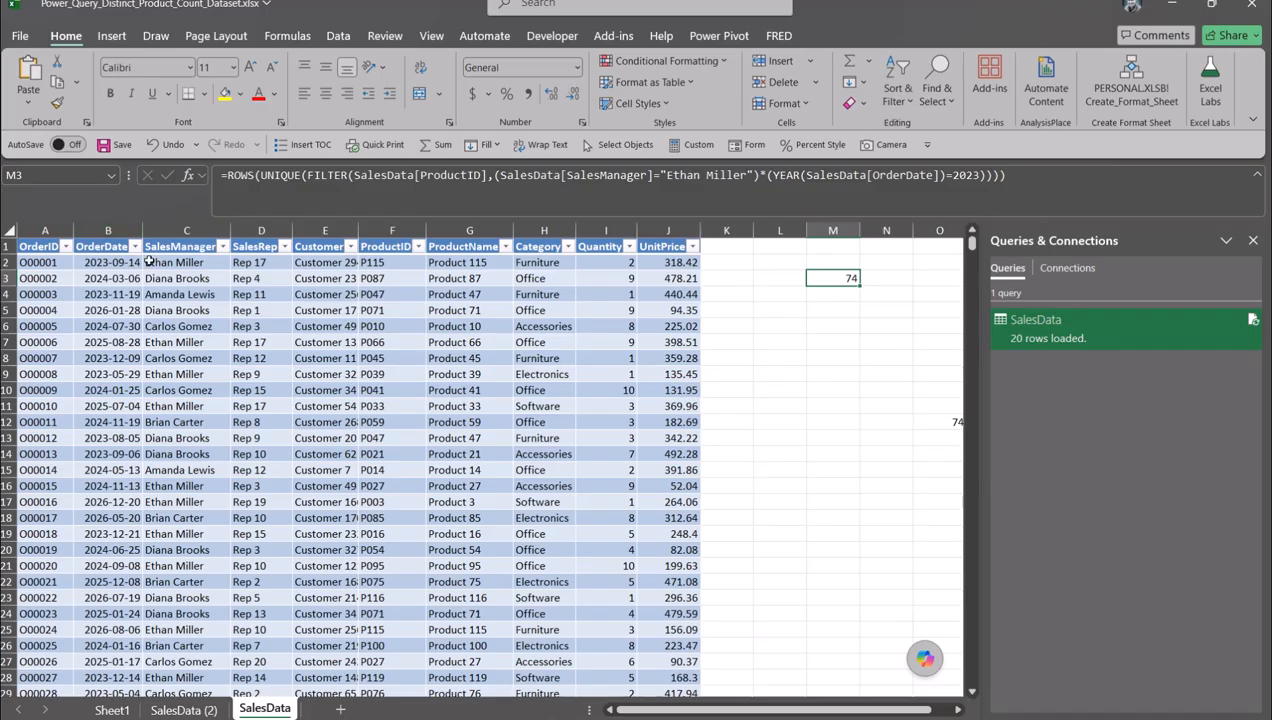